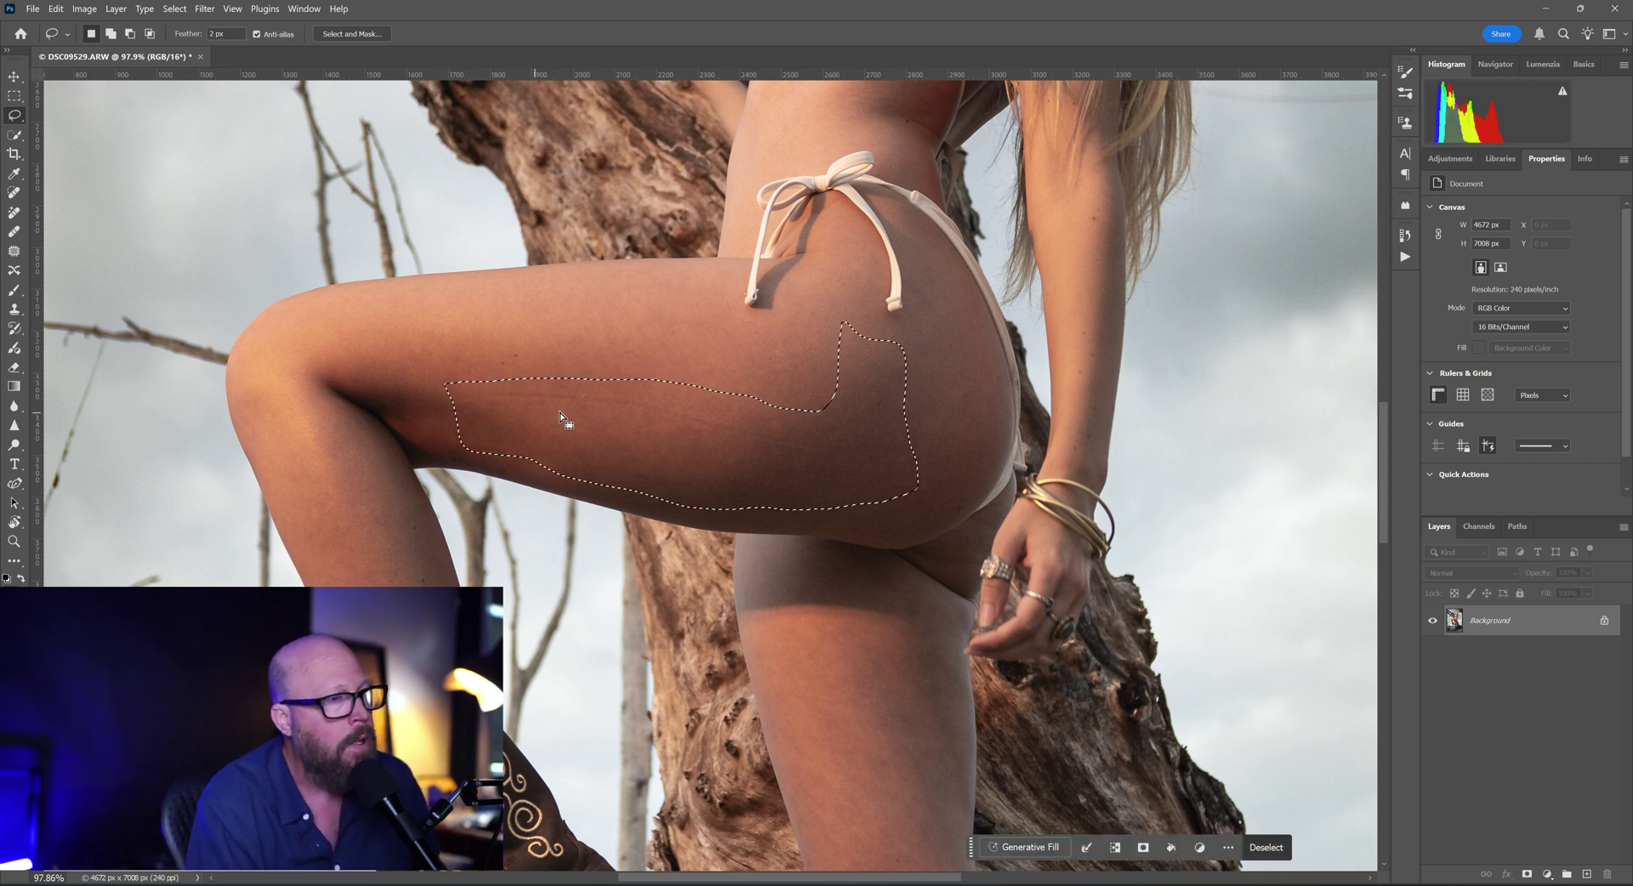
- Run Generative Fill with an empty prompt on the lasso-selected thigh patch
left_click(1024, 847)
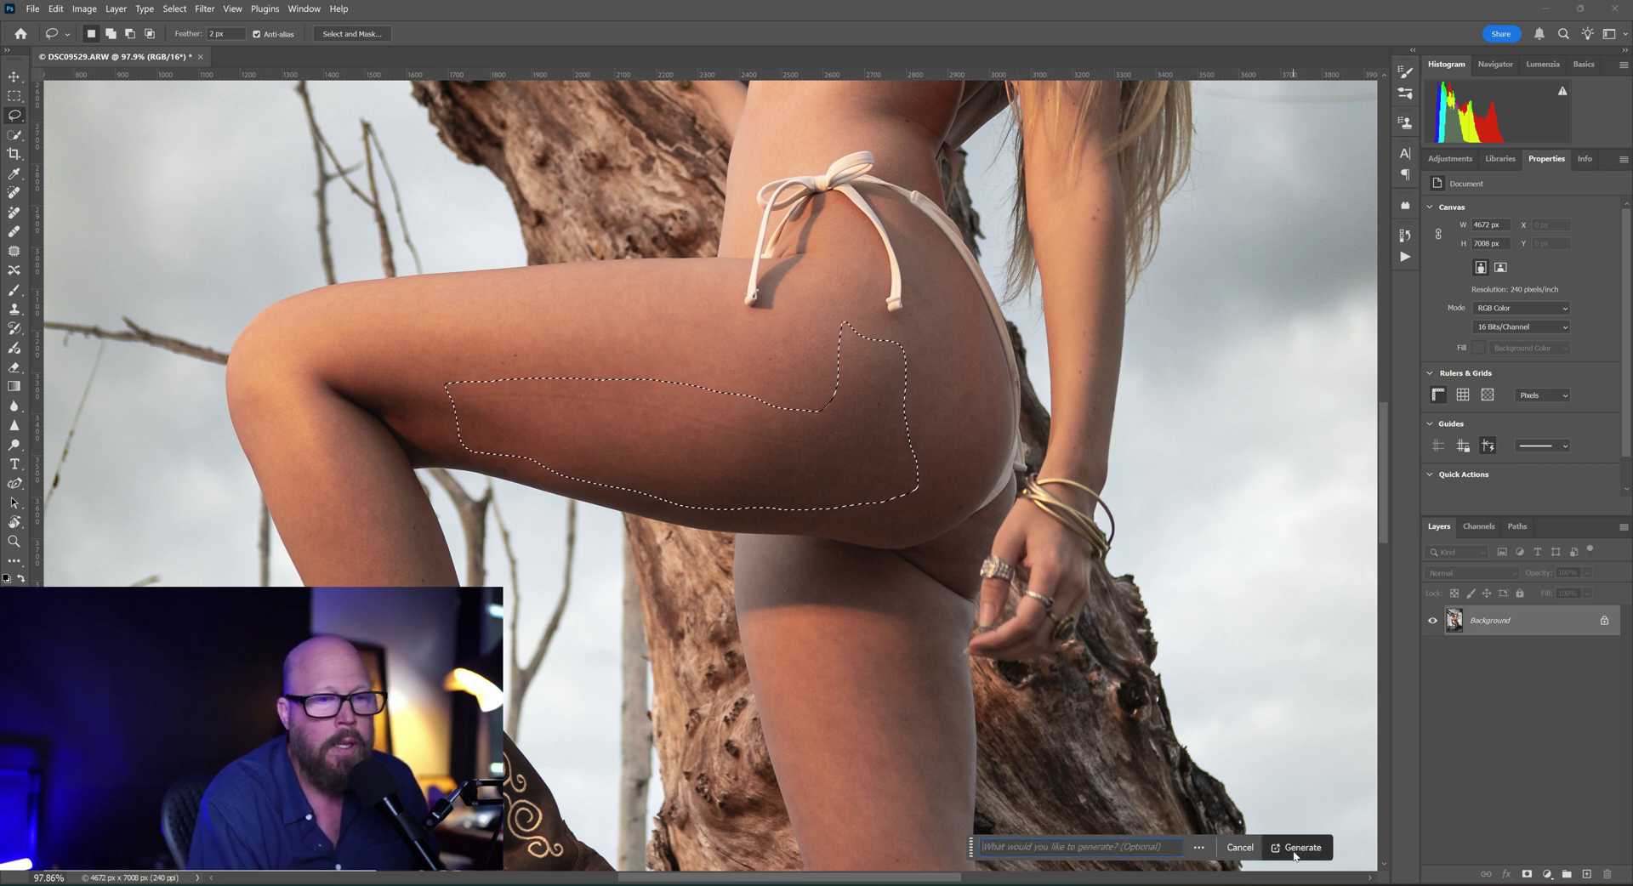
left_click(1294, 850)
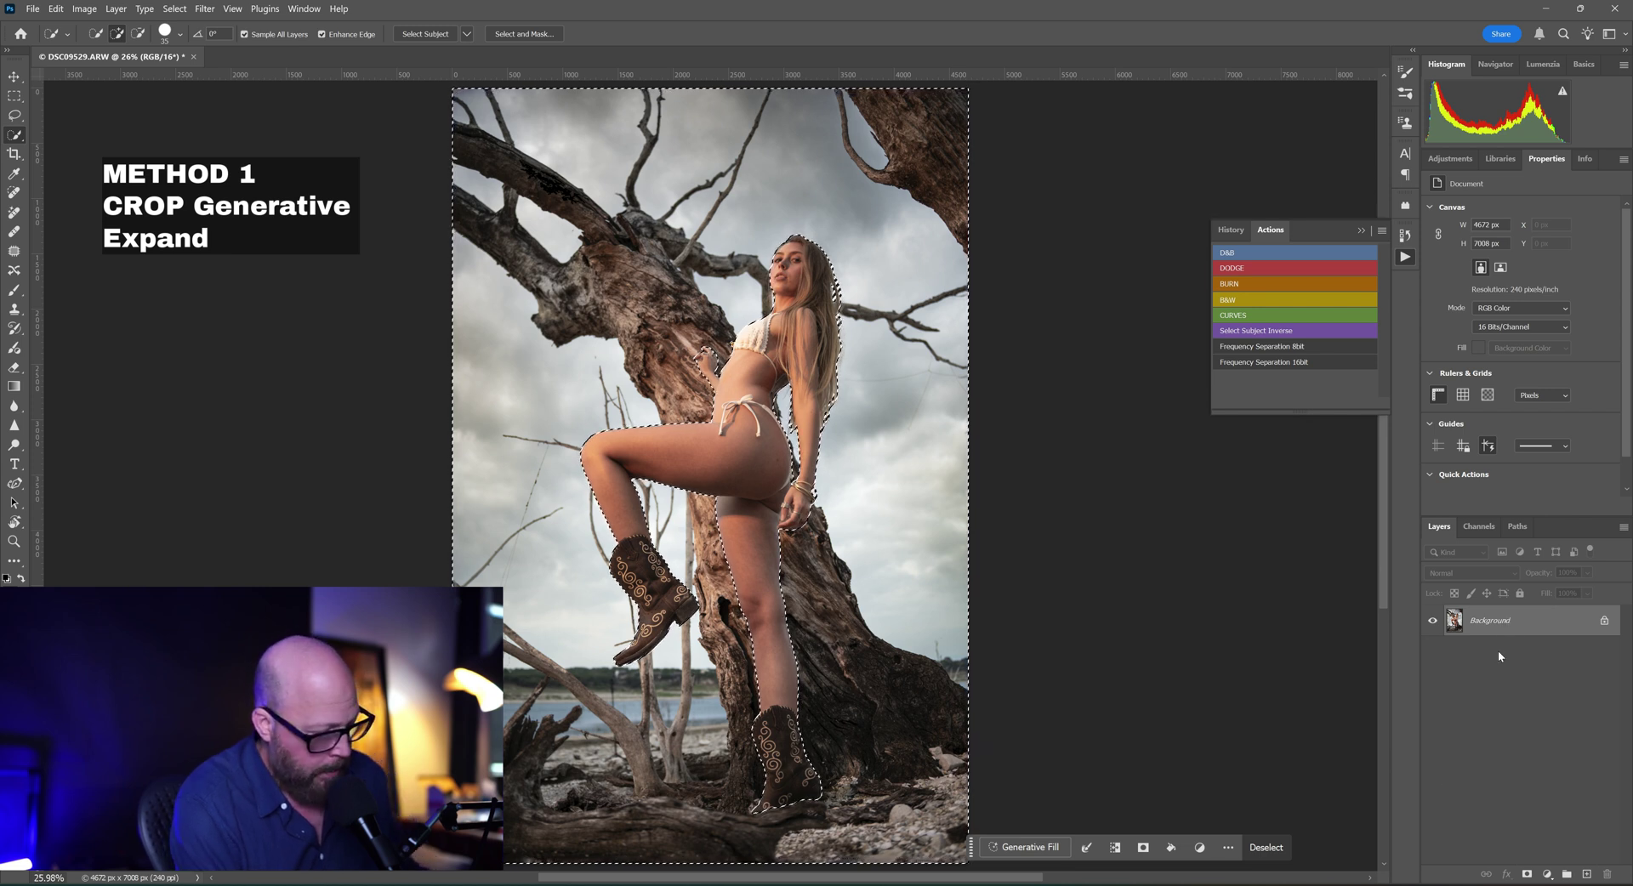
- Copy the selected scenery to Layer 1, hide the Background and make Layer 1 active
key("ctrl+j")
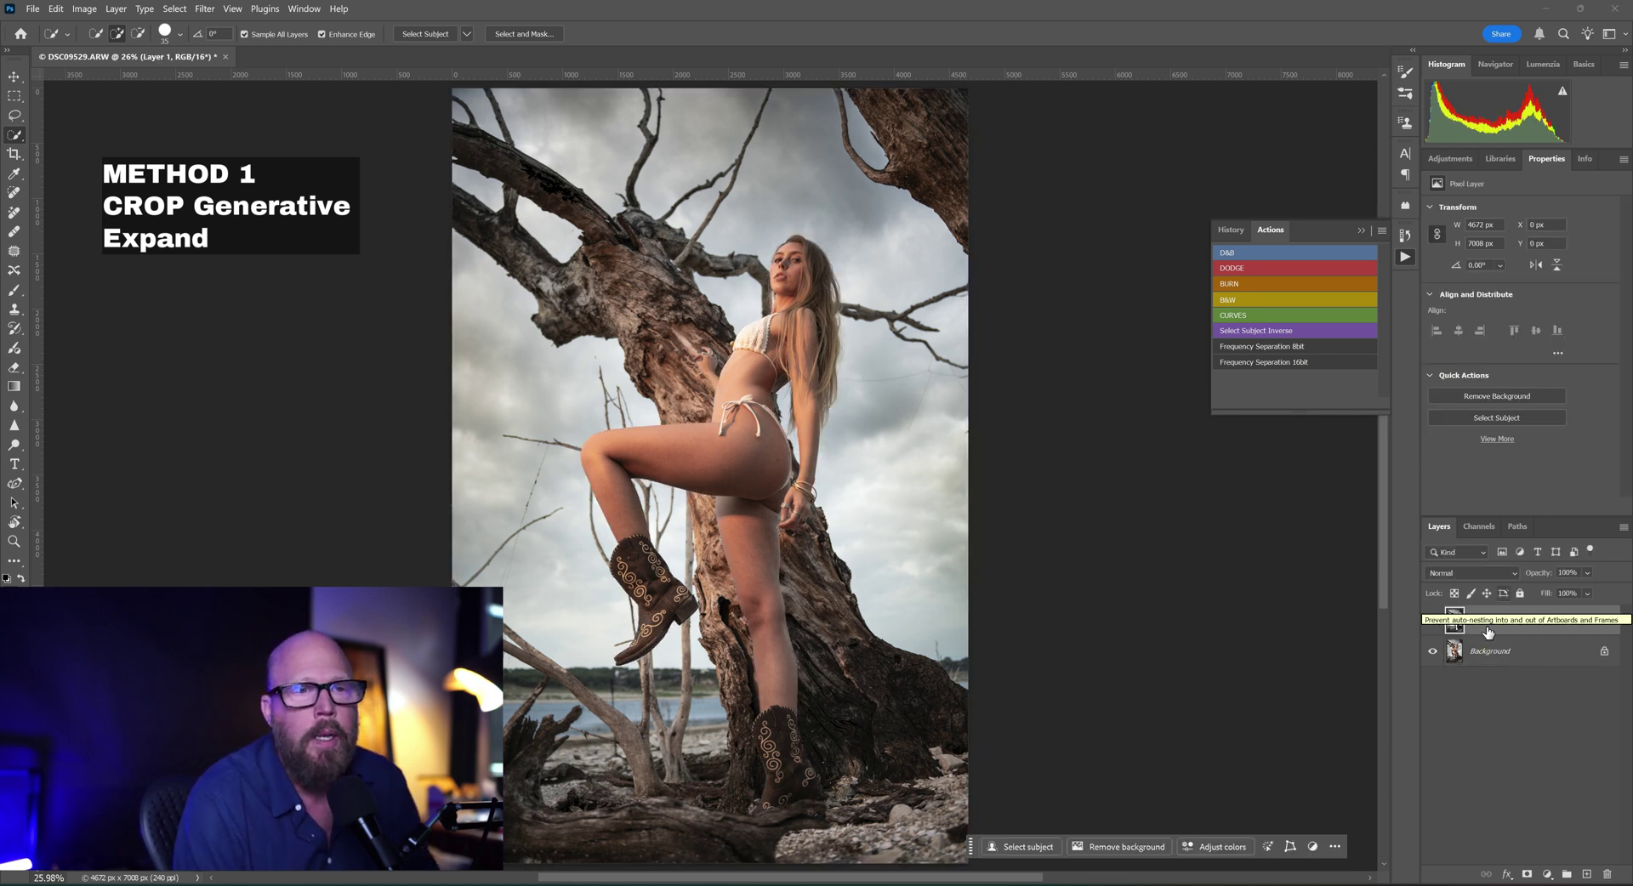
left_click(1488, 652)
left_click(1432, 650)
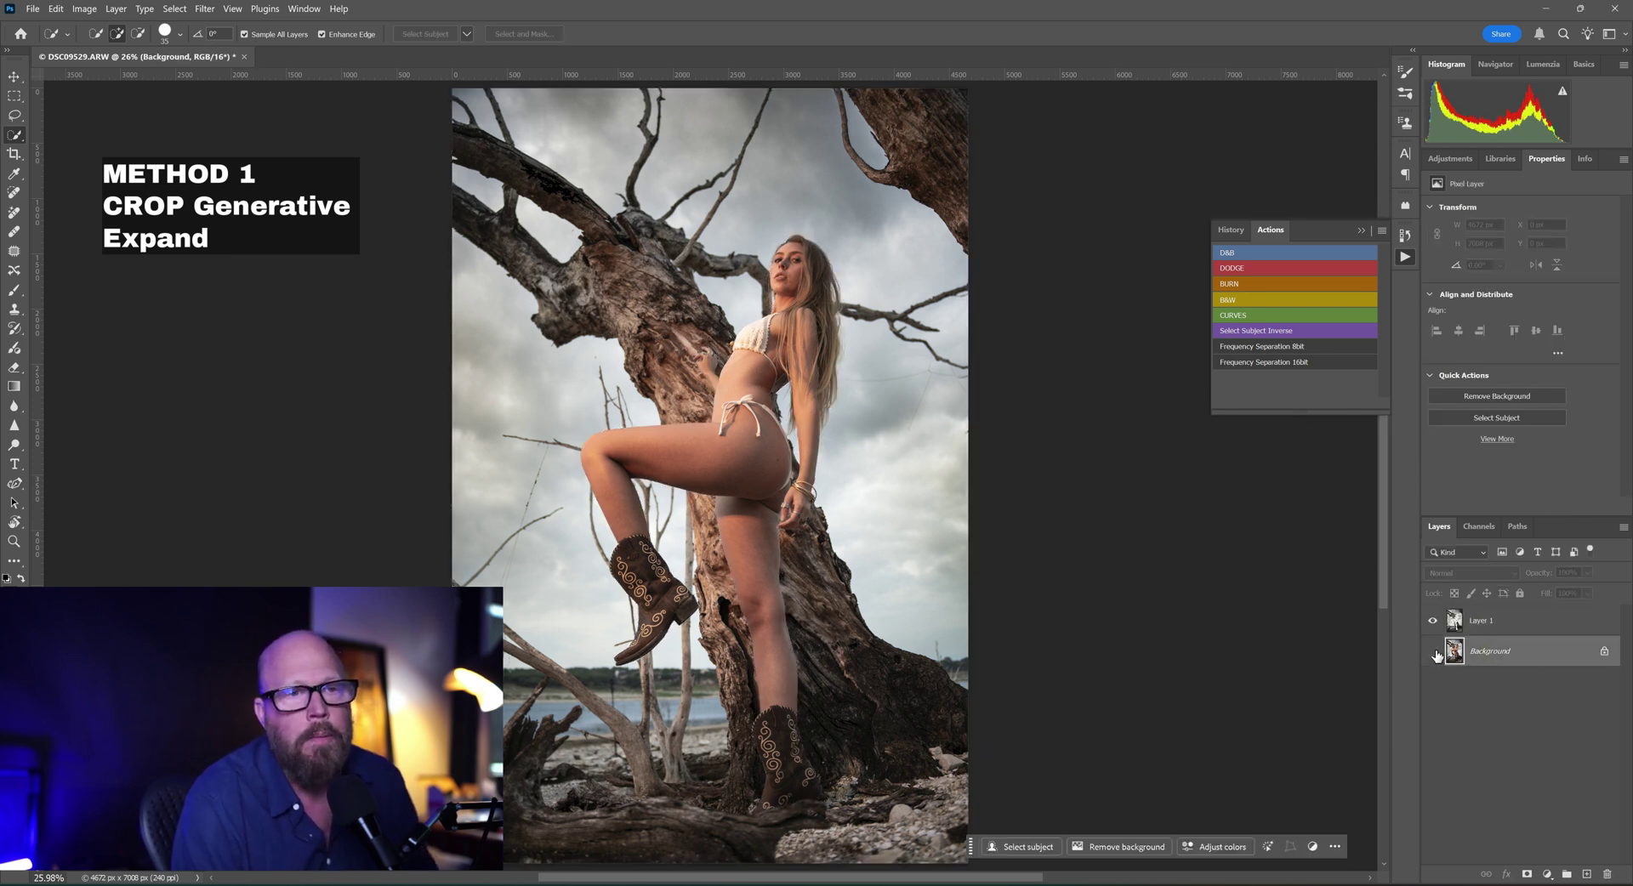
left_click(1479, 627)
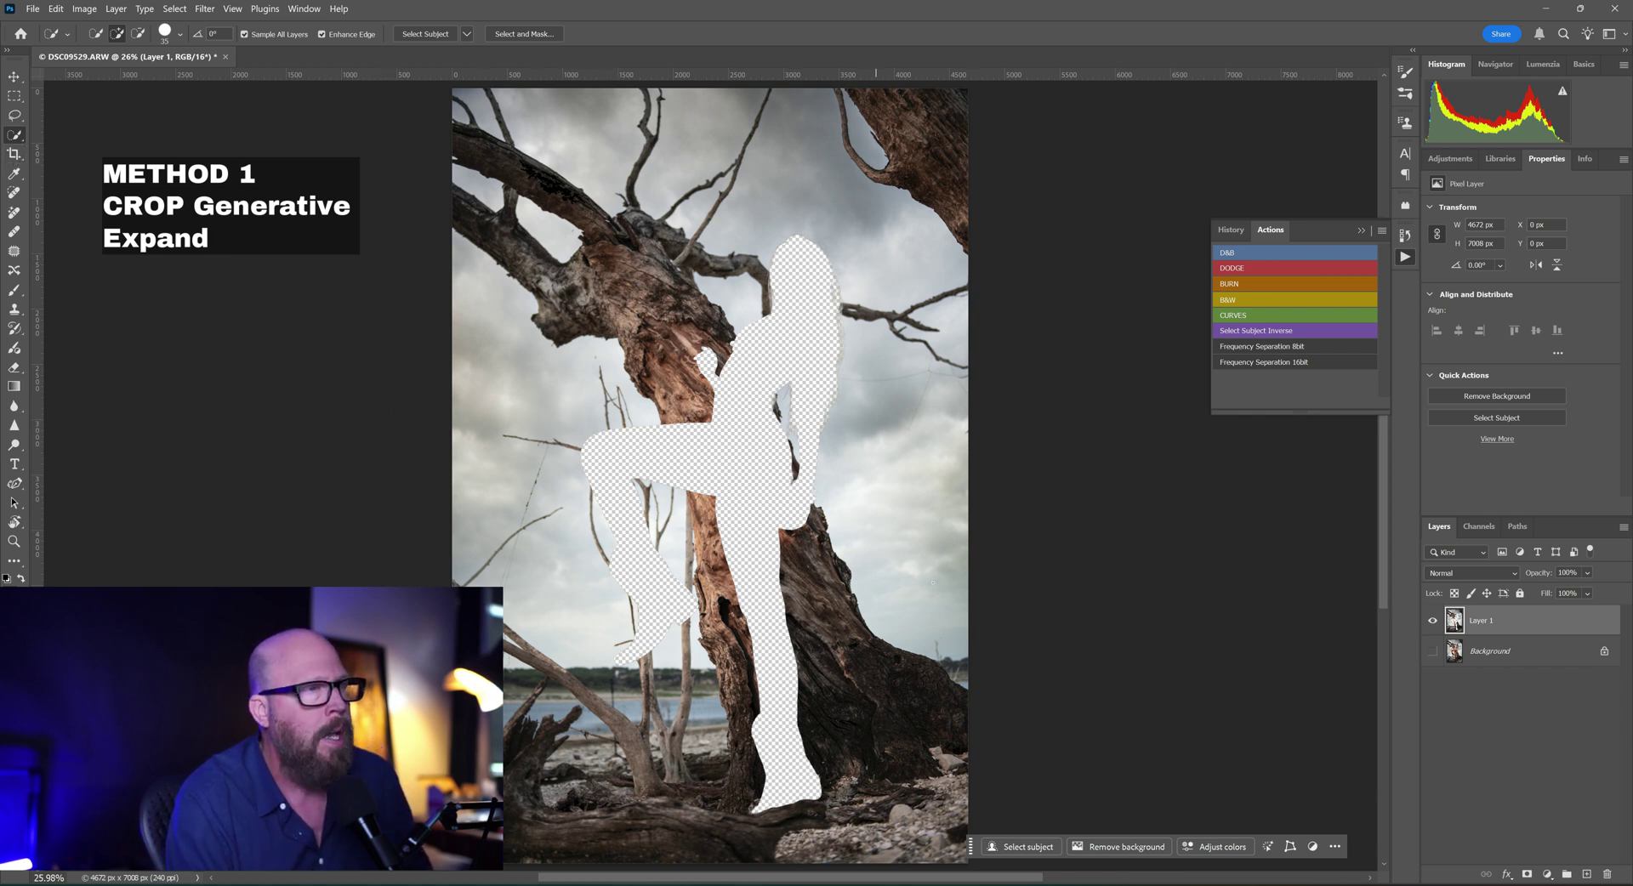
left_click(10, 154)
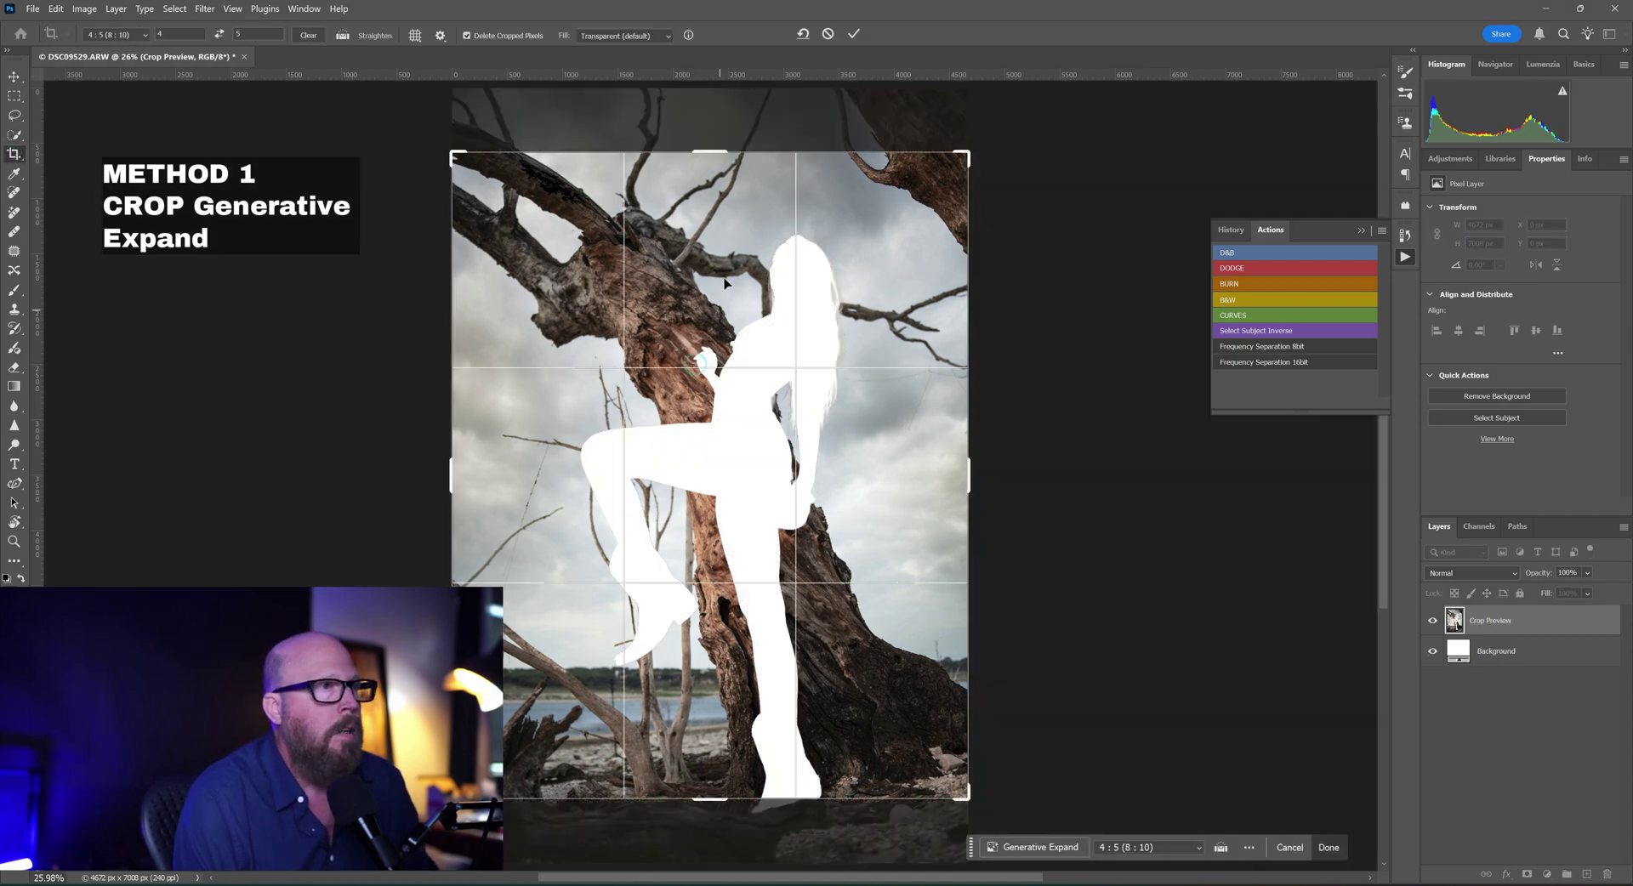
- Stretch the 4:5 crop past the top and bottom edges and commit it with Generative Expand fill
left_click_drag(705, 798, 701, 823)
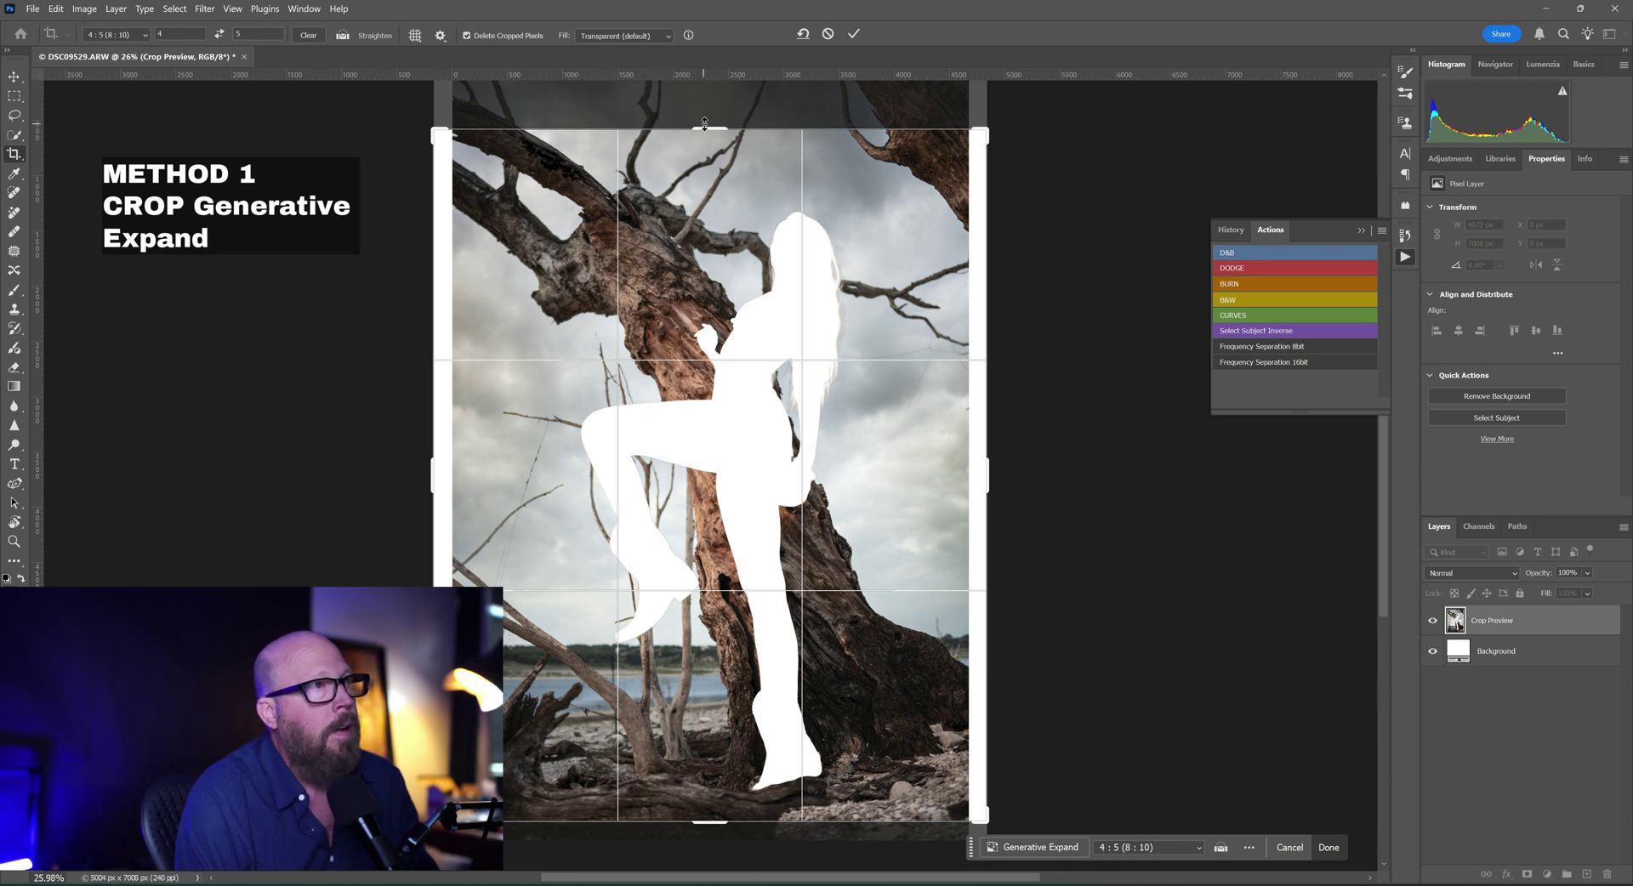
left_click_drag(704, 123, 705, 104)
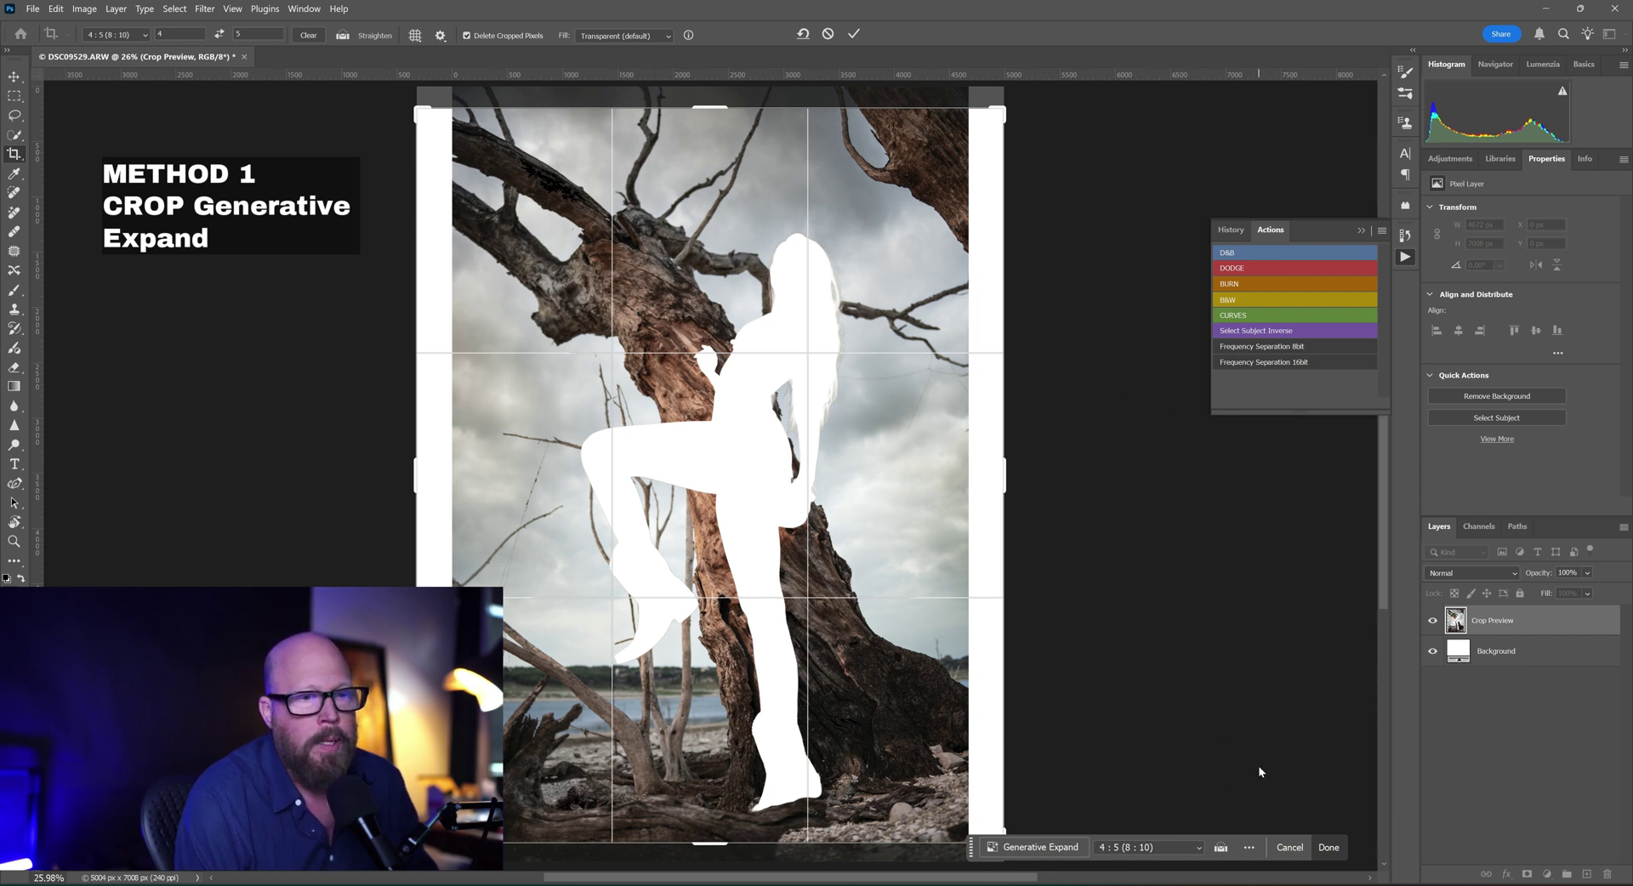
left_click(604, 41)
left_click(604, 54)
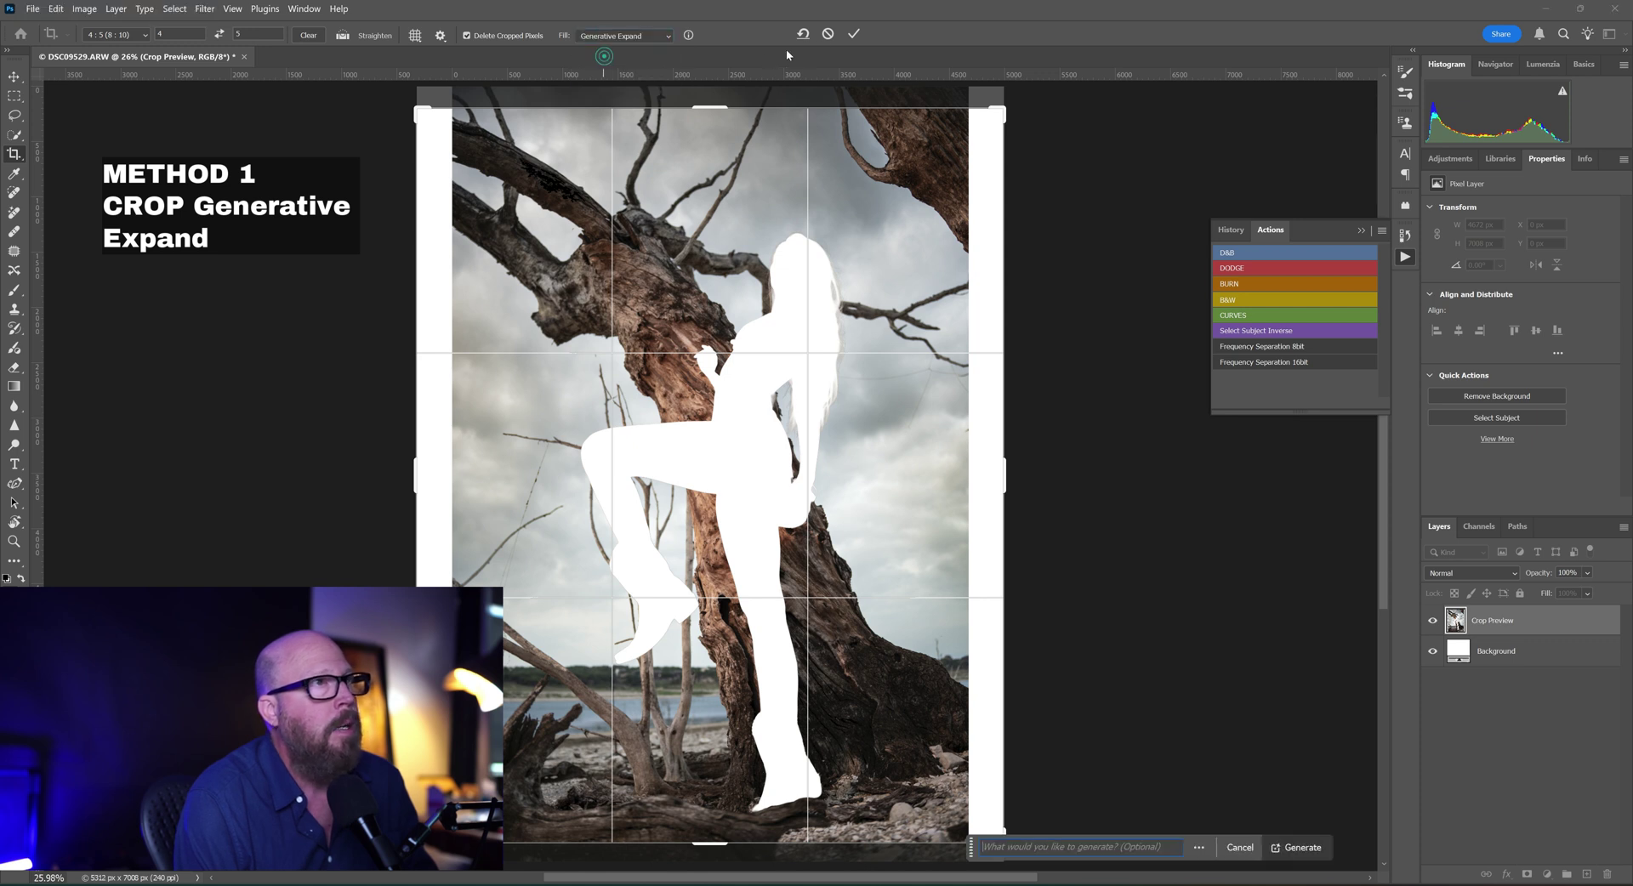
left_click(853, 34)
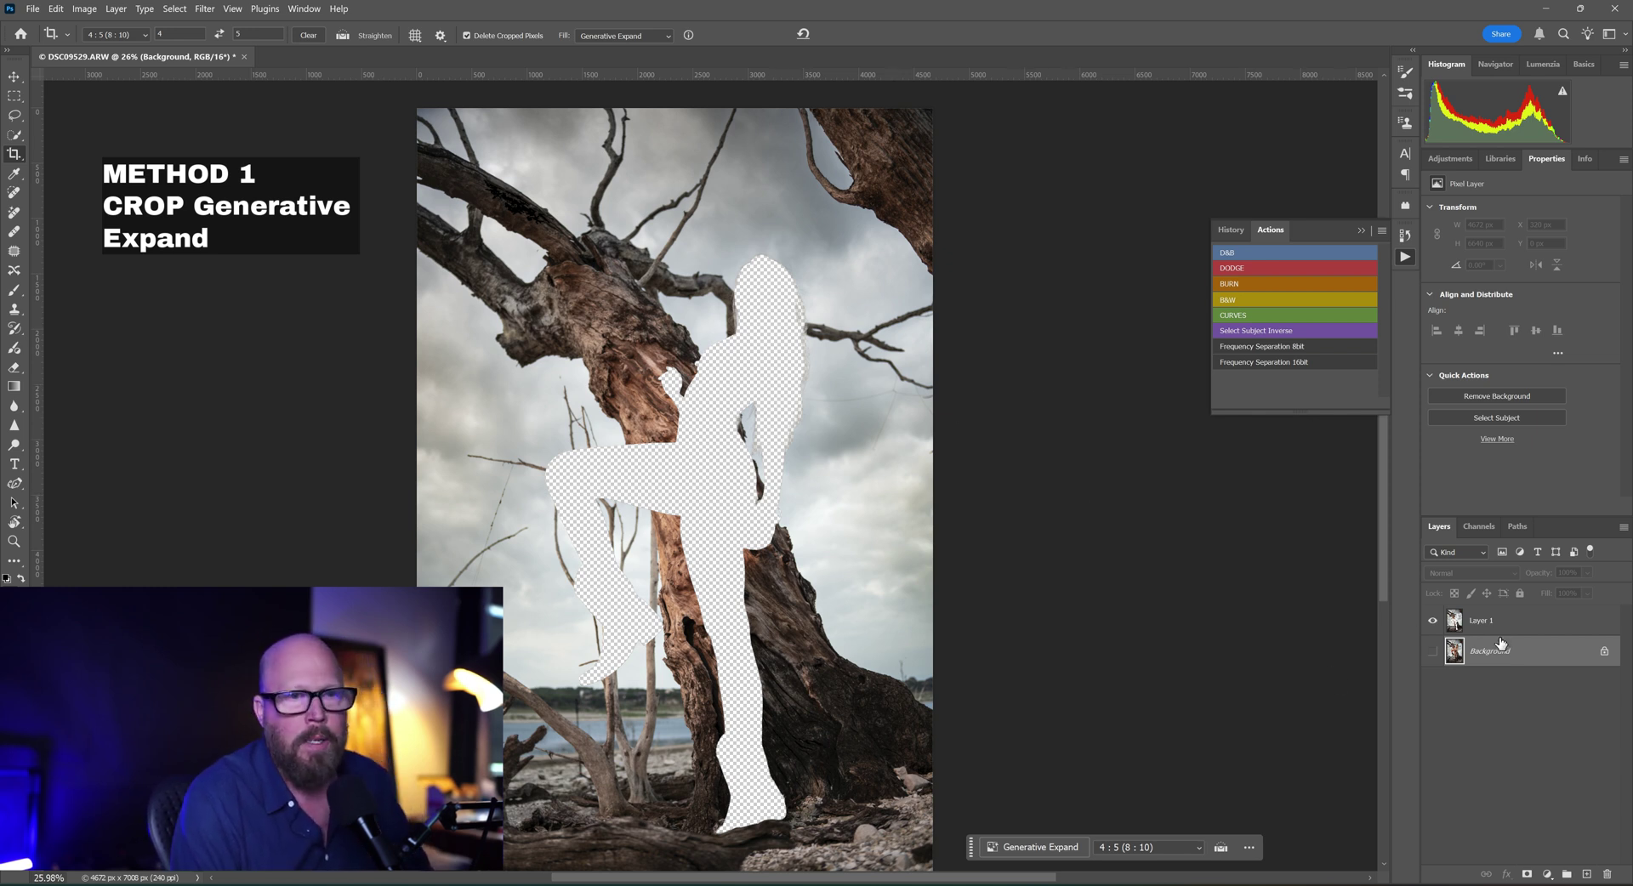
- Make the Background visible again and delete the cutout Layer 1
left_click(1432, 651)
left_click(1482, 625)
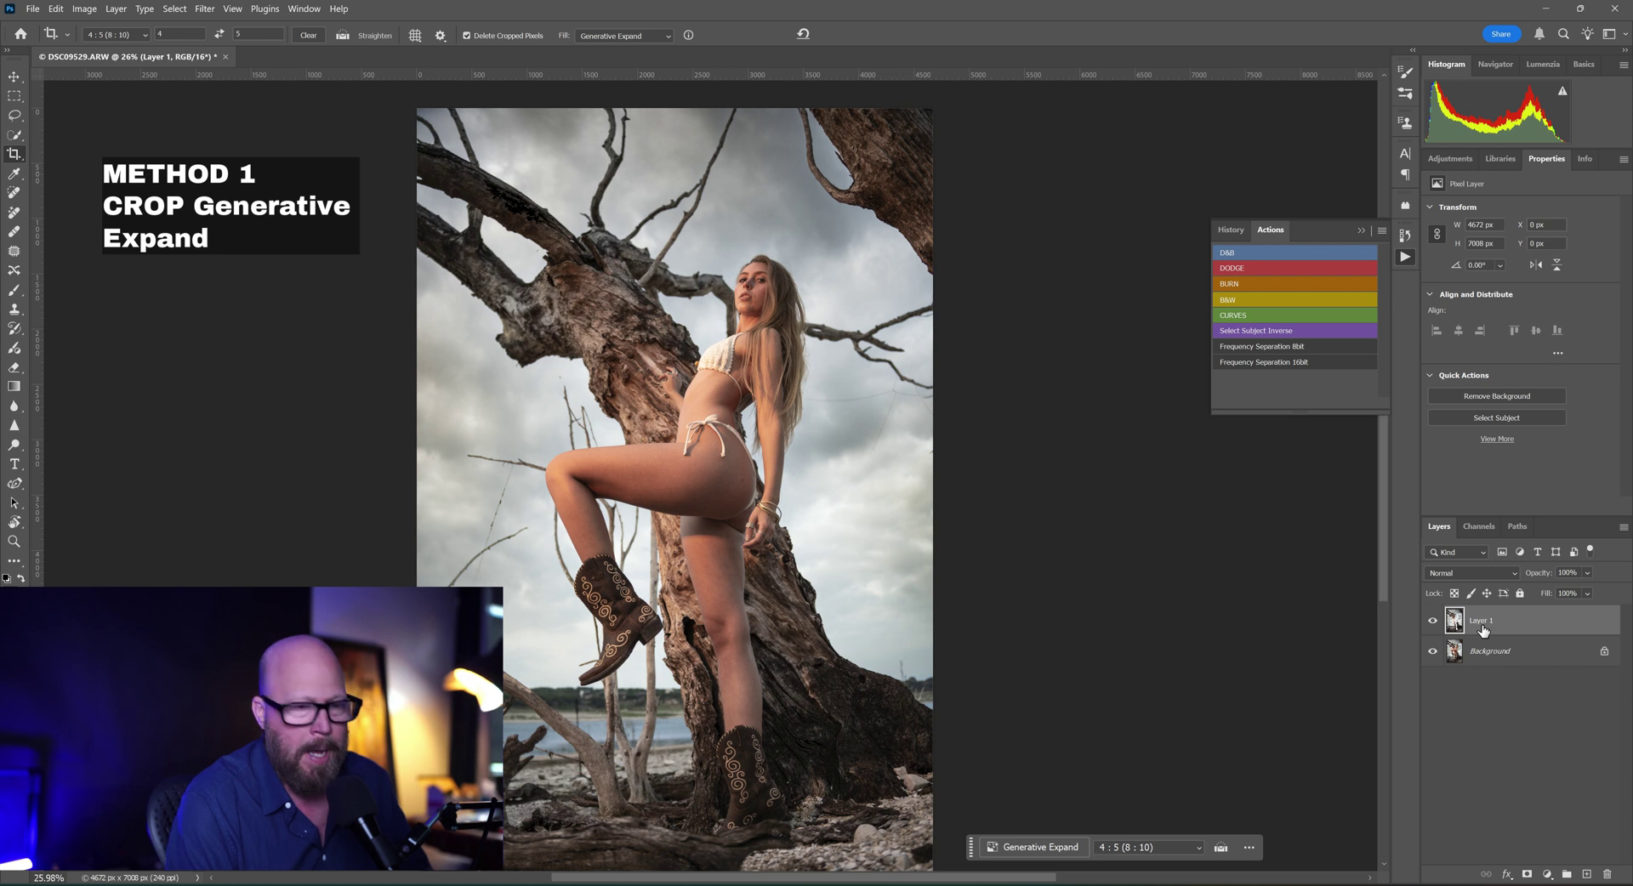
key("Delete")
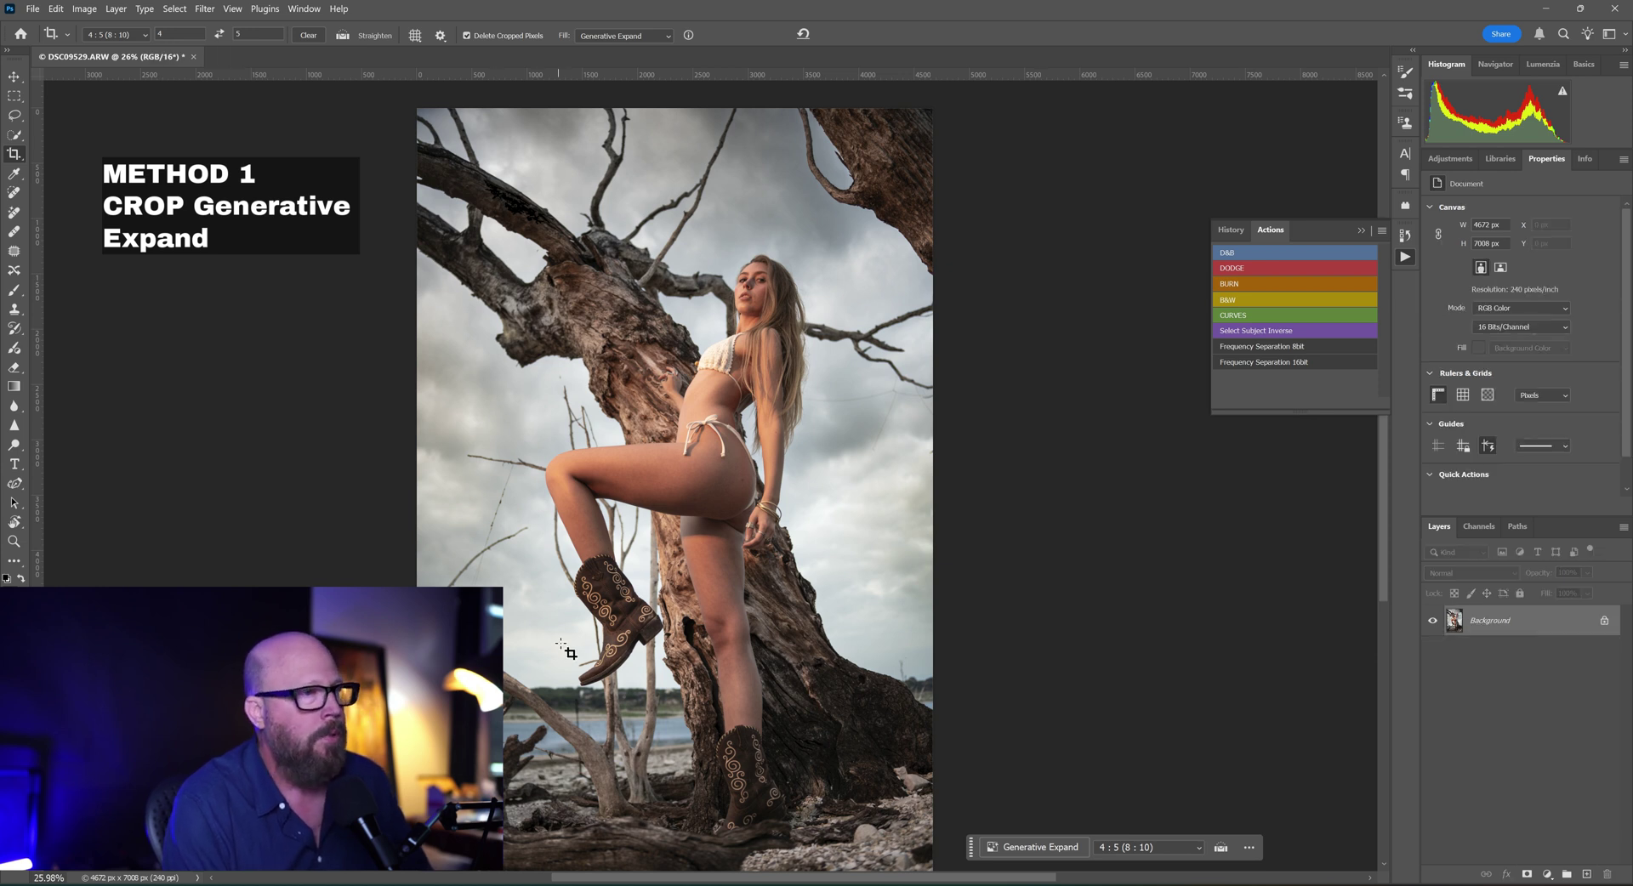
left_click_drag(719, 633, 749, 607)
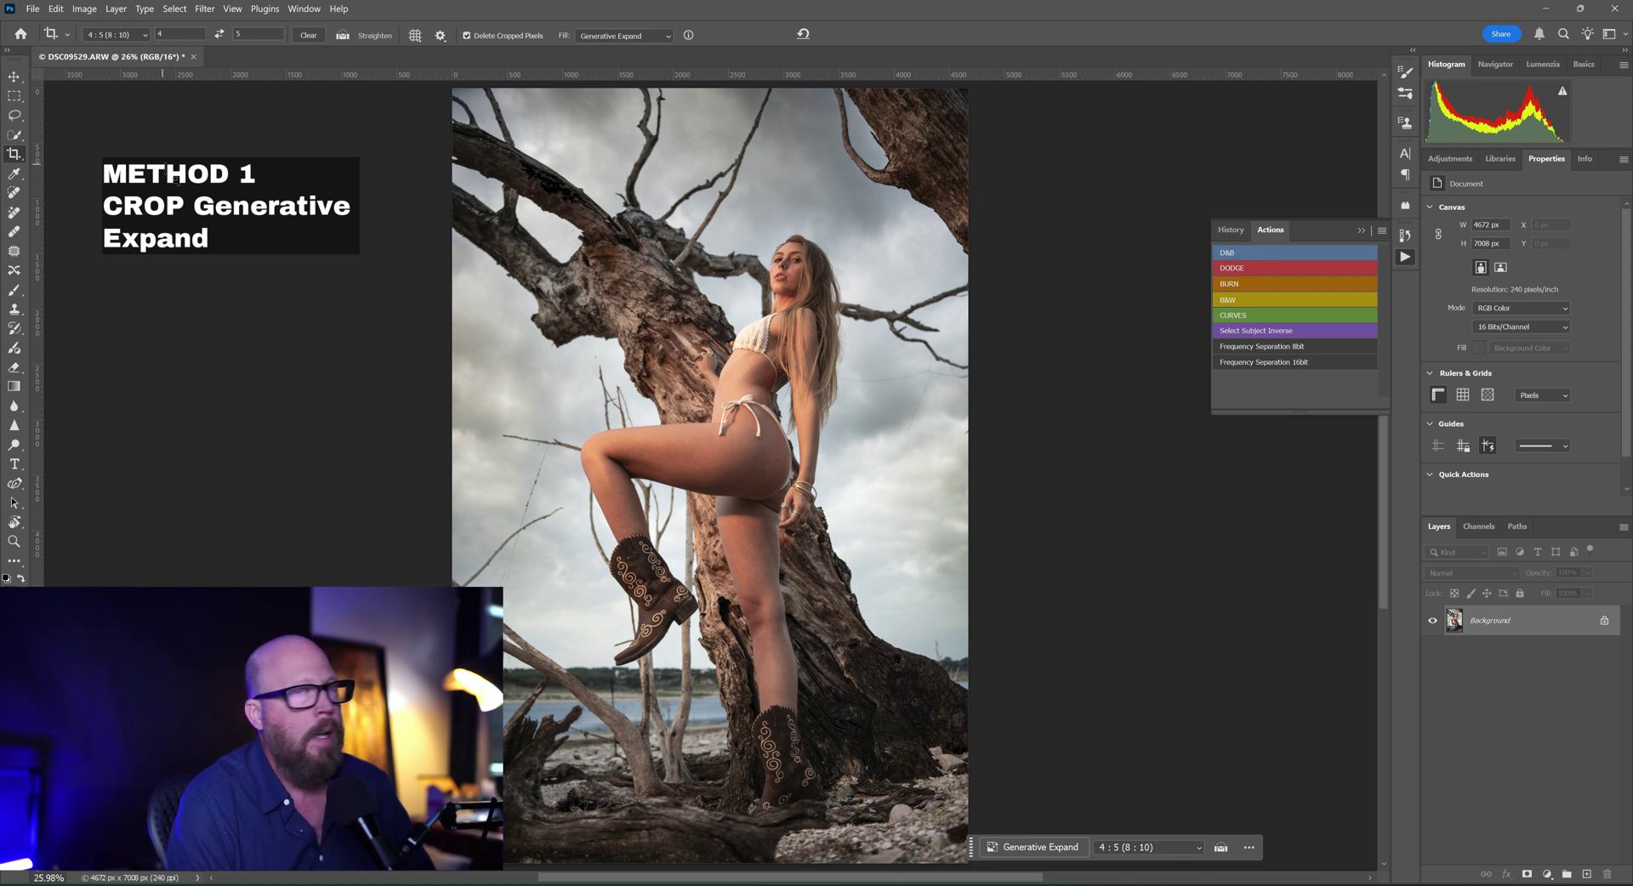
- Try a rectangular selection around the woman, deselect it, and duplicate the Background to Layer 1
left_click(15, 95)
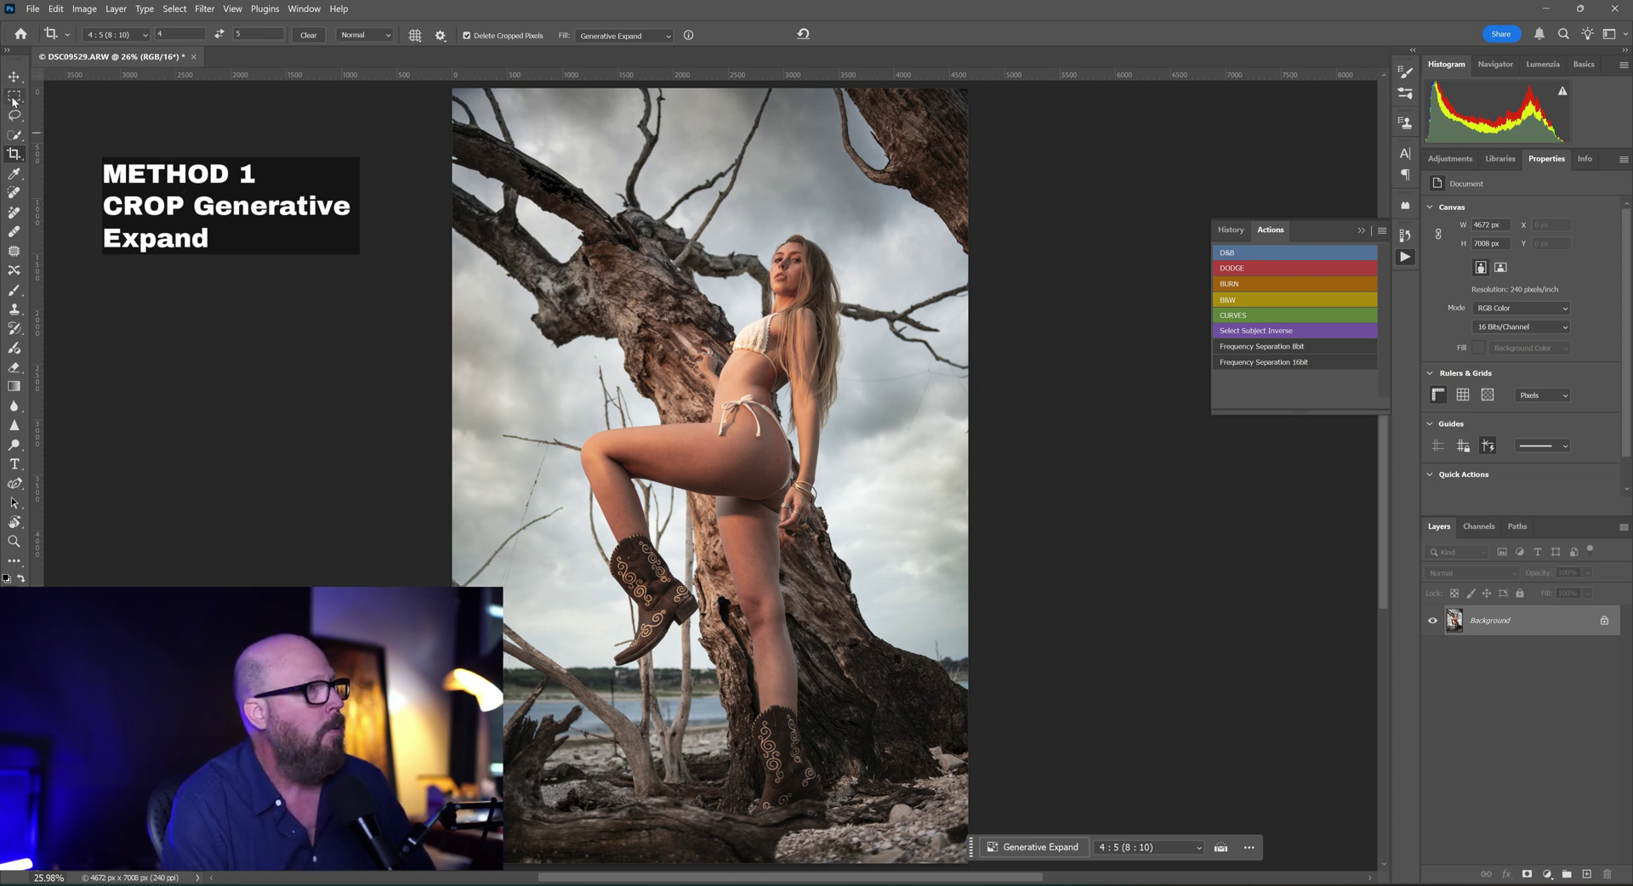
left_click_drag(874, 212, 836, 368)
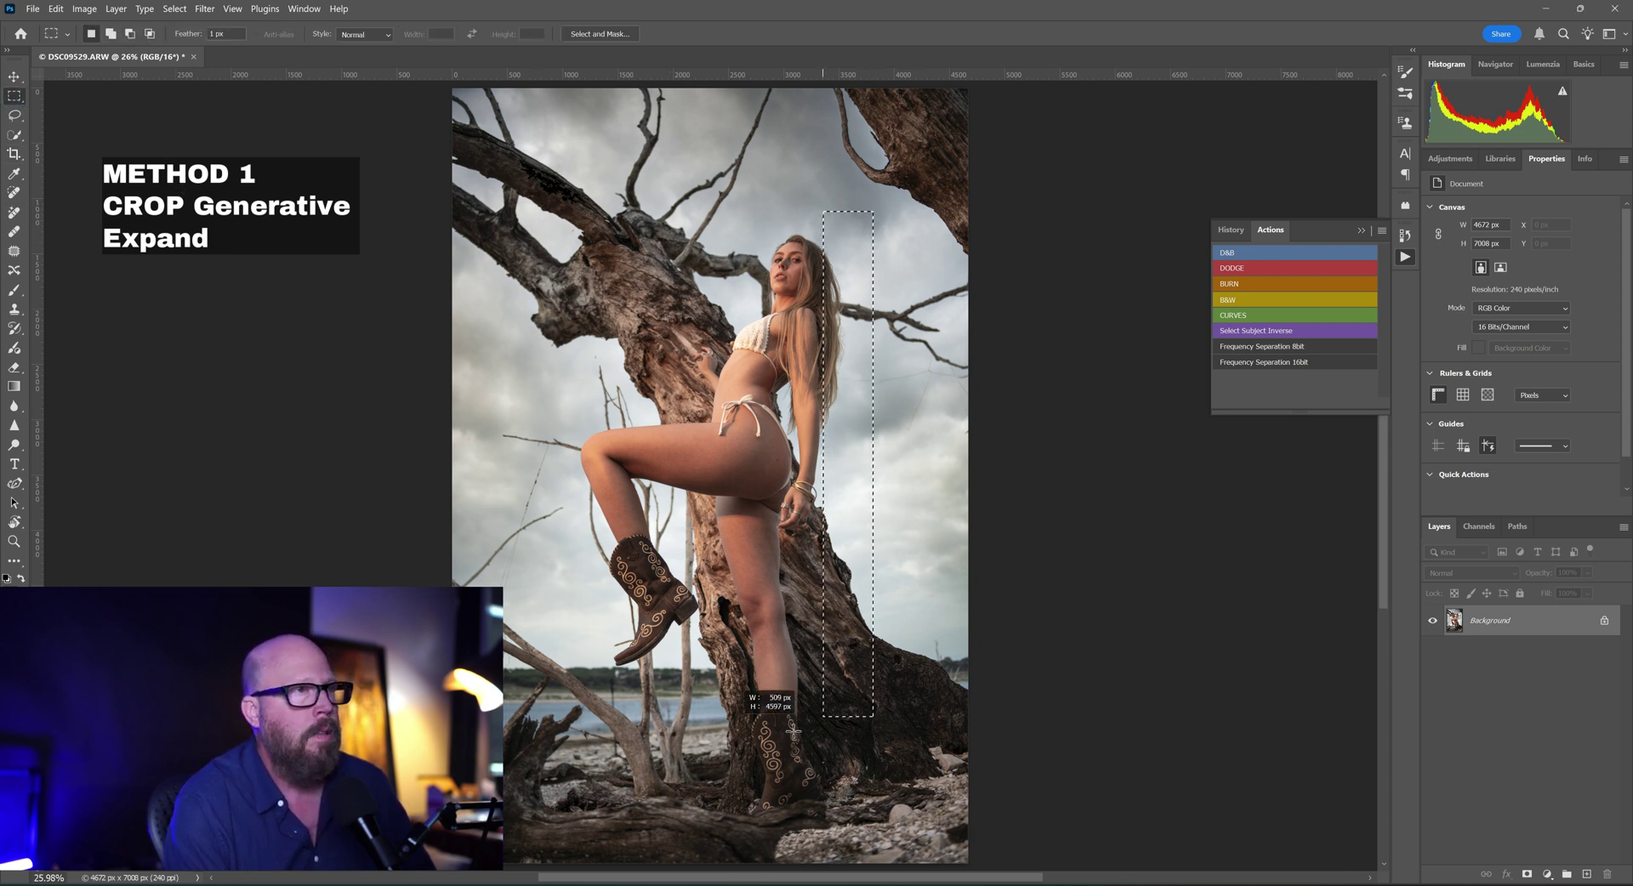
left_click_drag(793, 732, 562, 833)
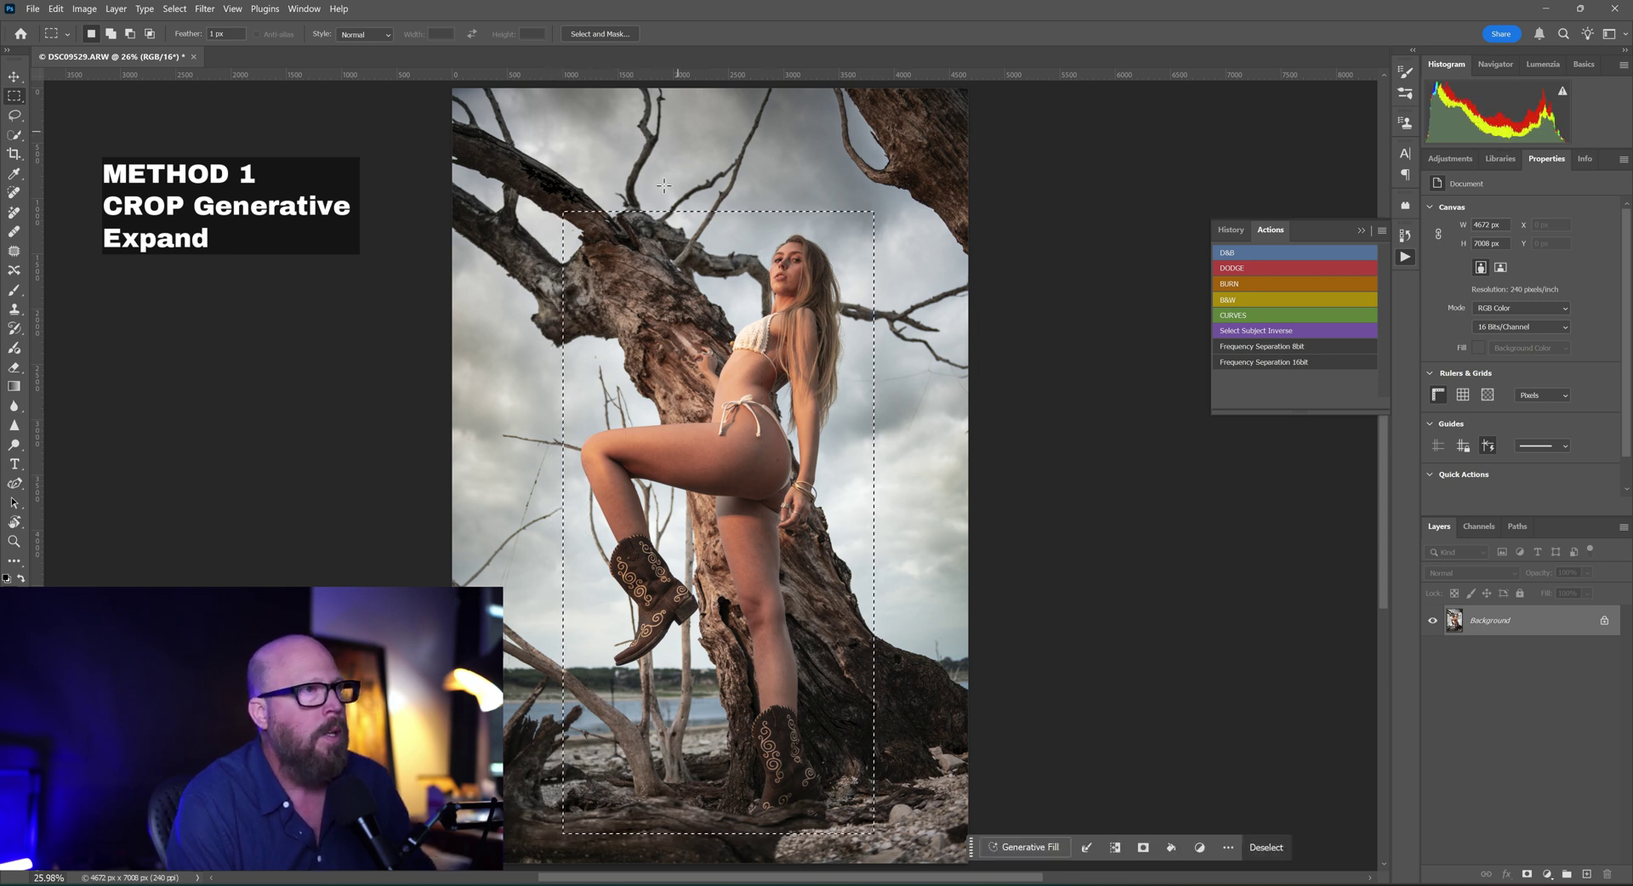
right_click(652, 311)
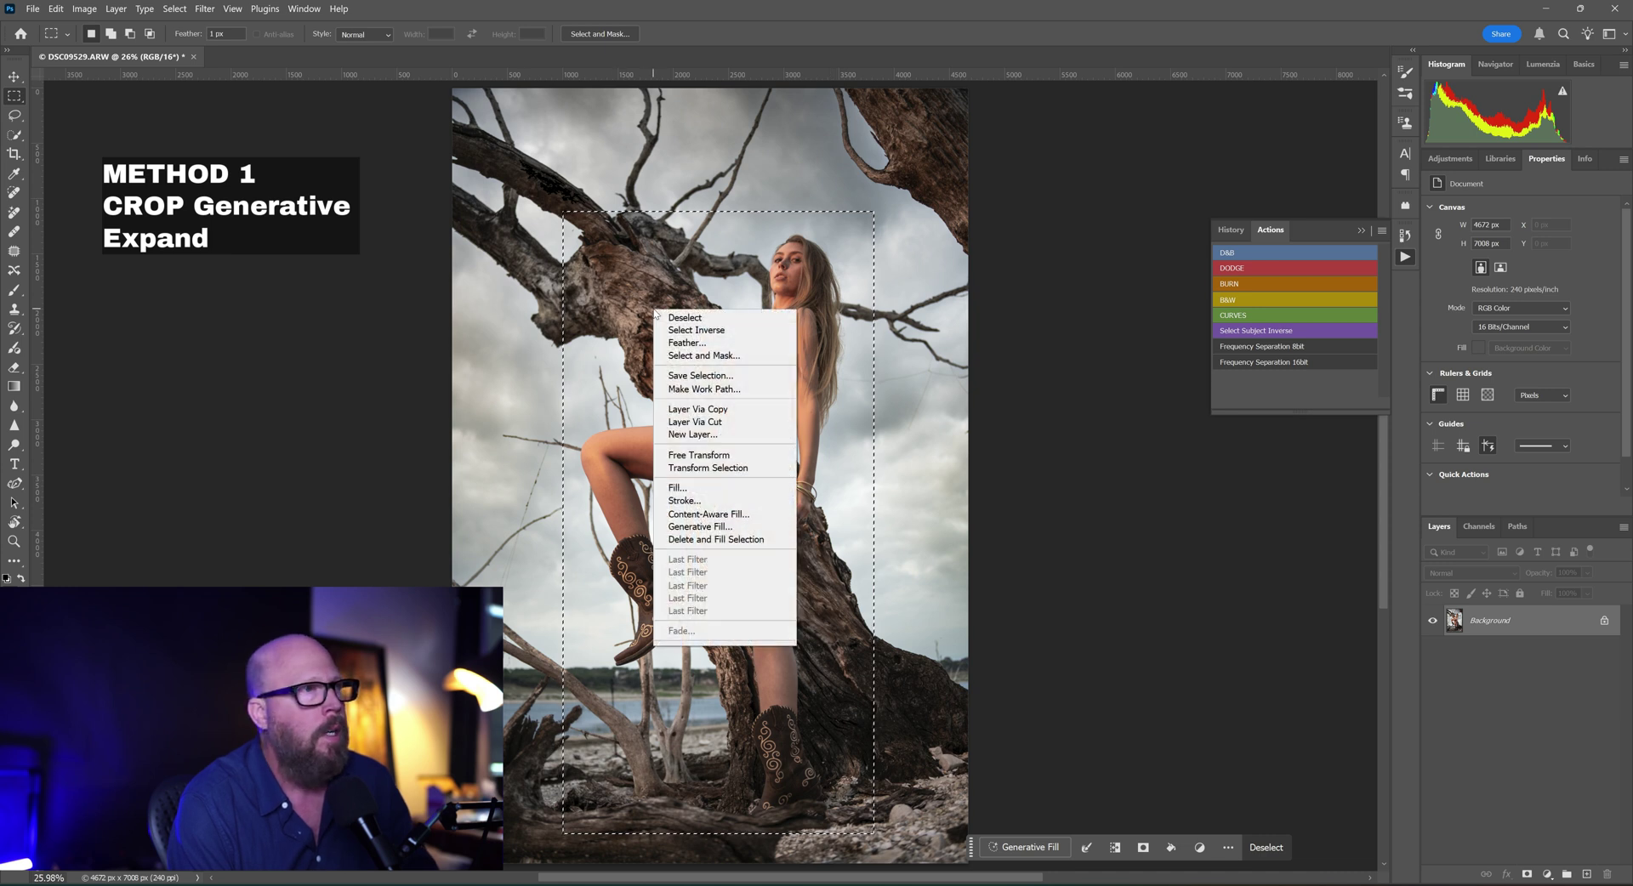
left_click(672, 316)
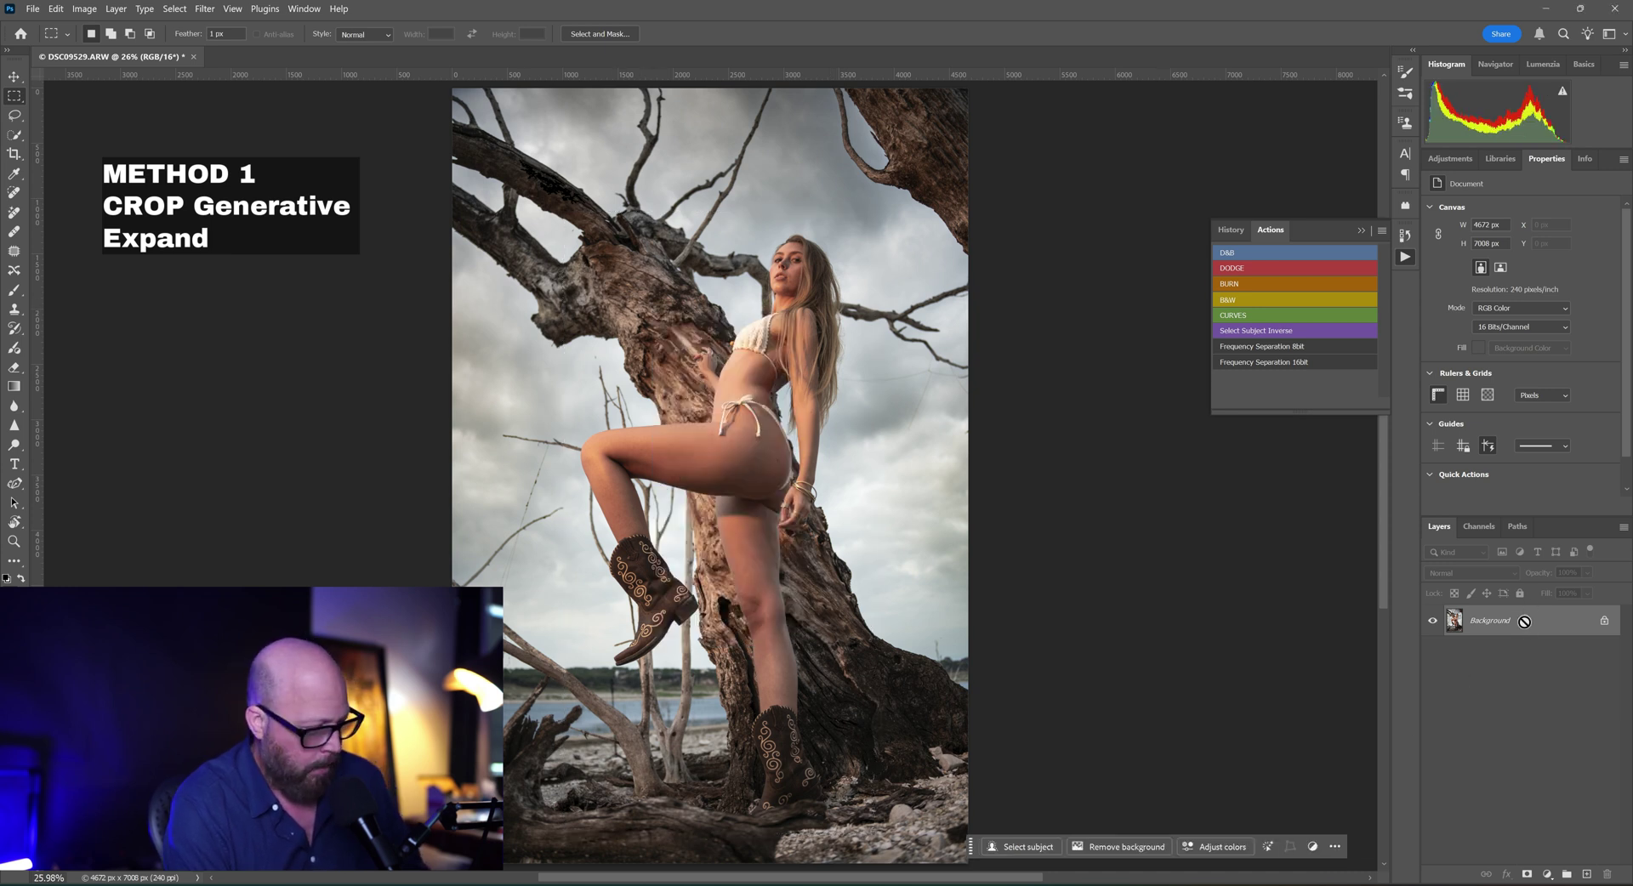
key("ctrl+j")
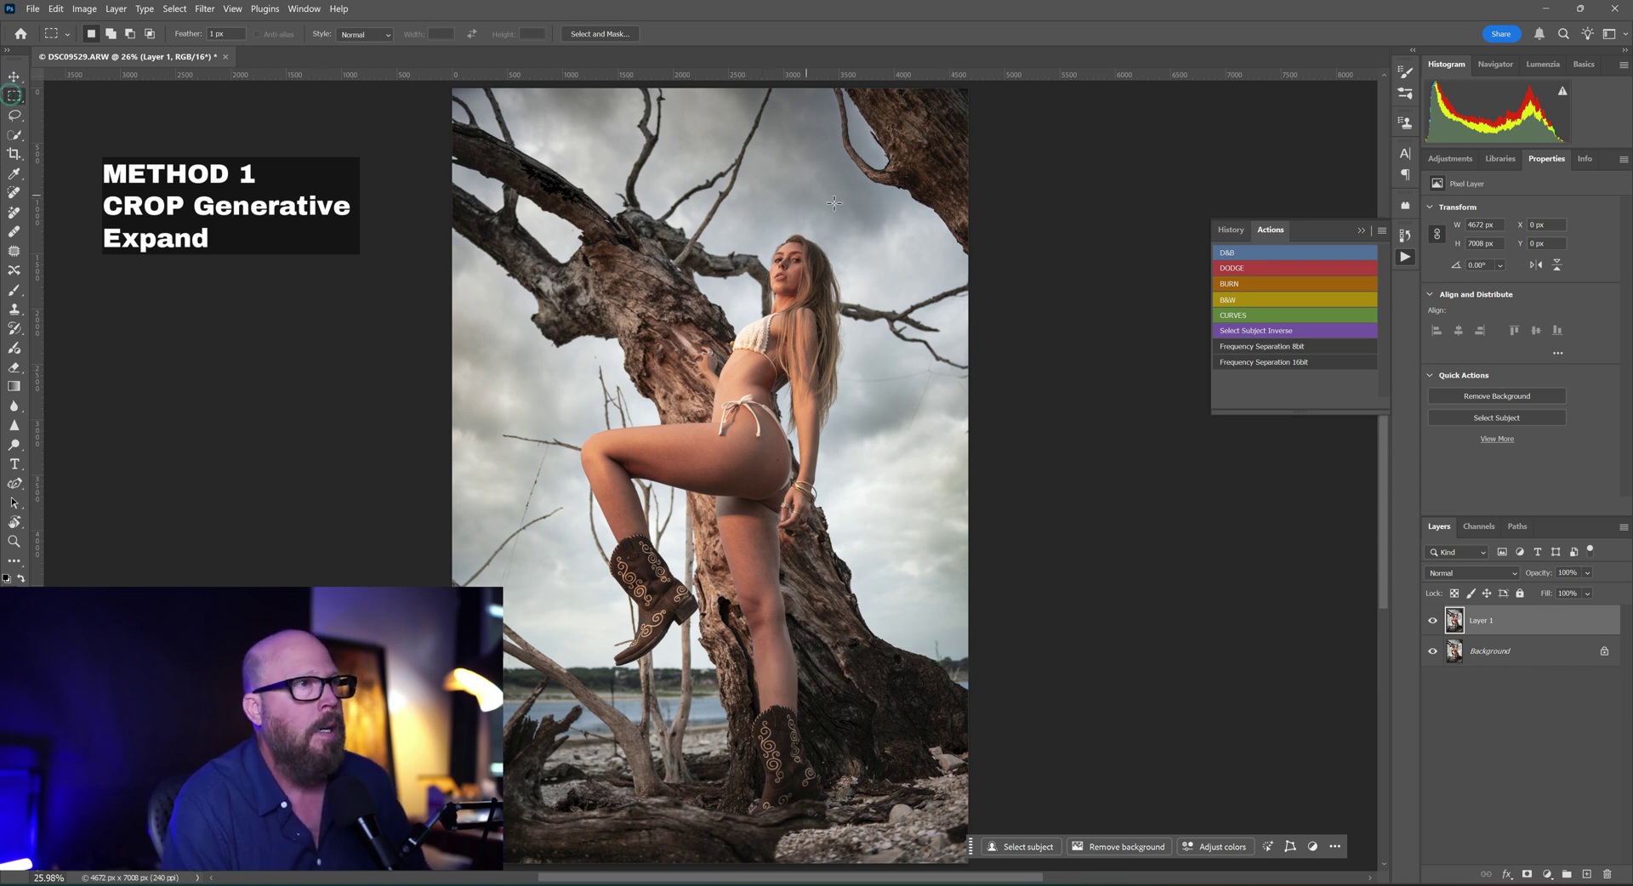
- Fill a tall rectangle over the woman with white on Layer 1, deselect, and reselect Layer 1
left_click_drag(854, 214, 568, 847)
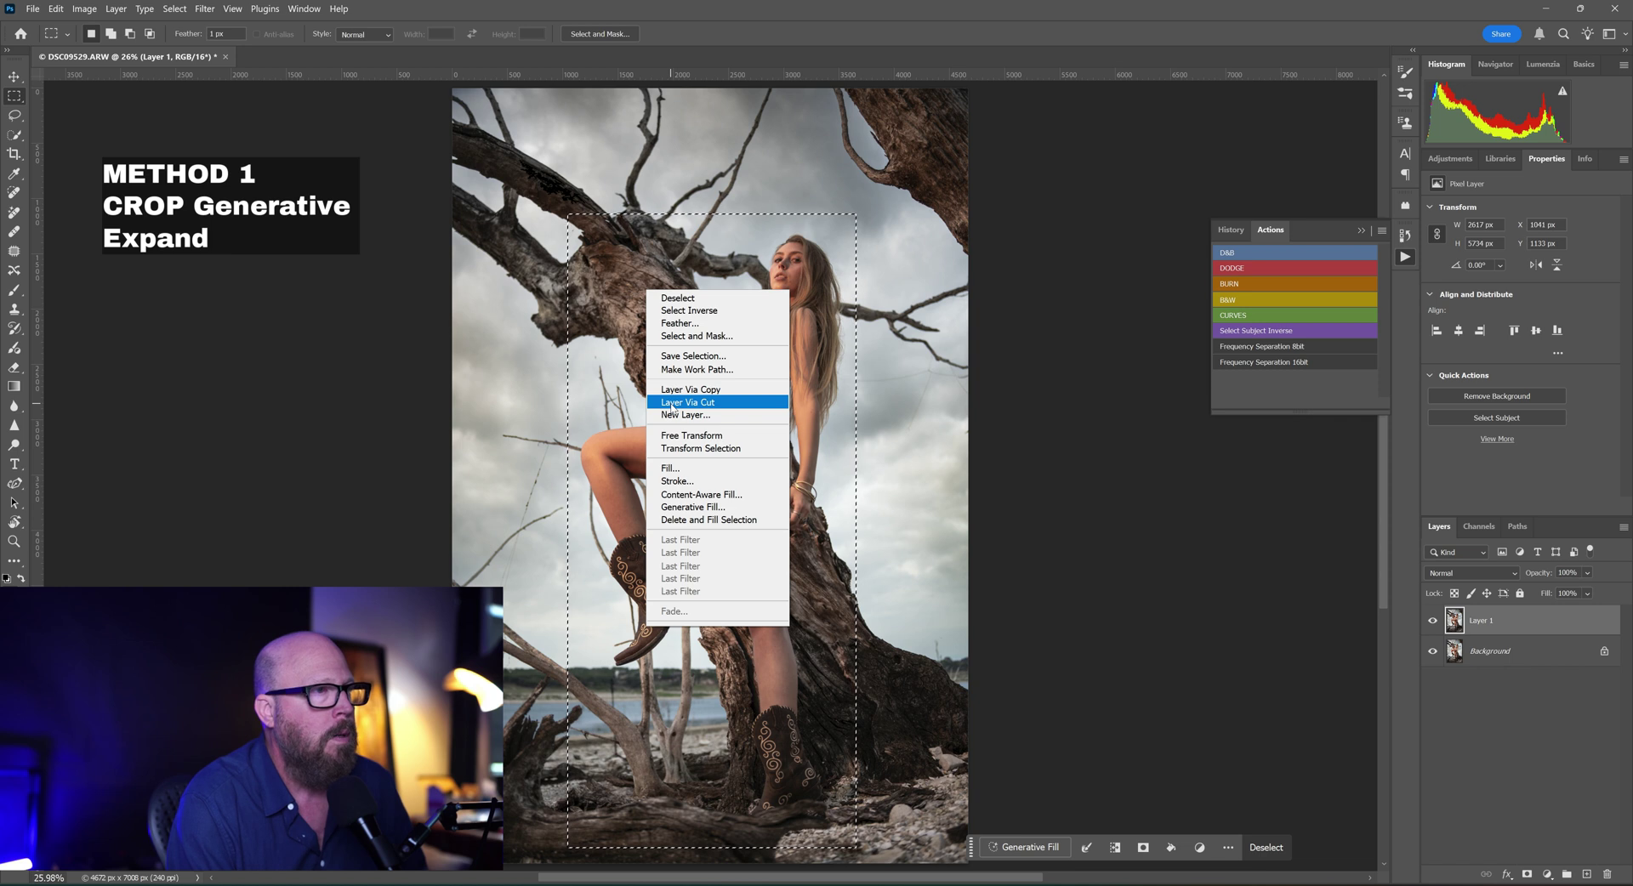
left_click(689, 468)
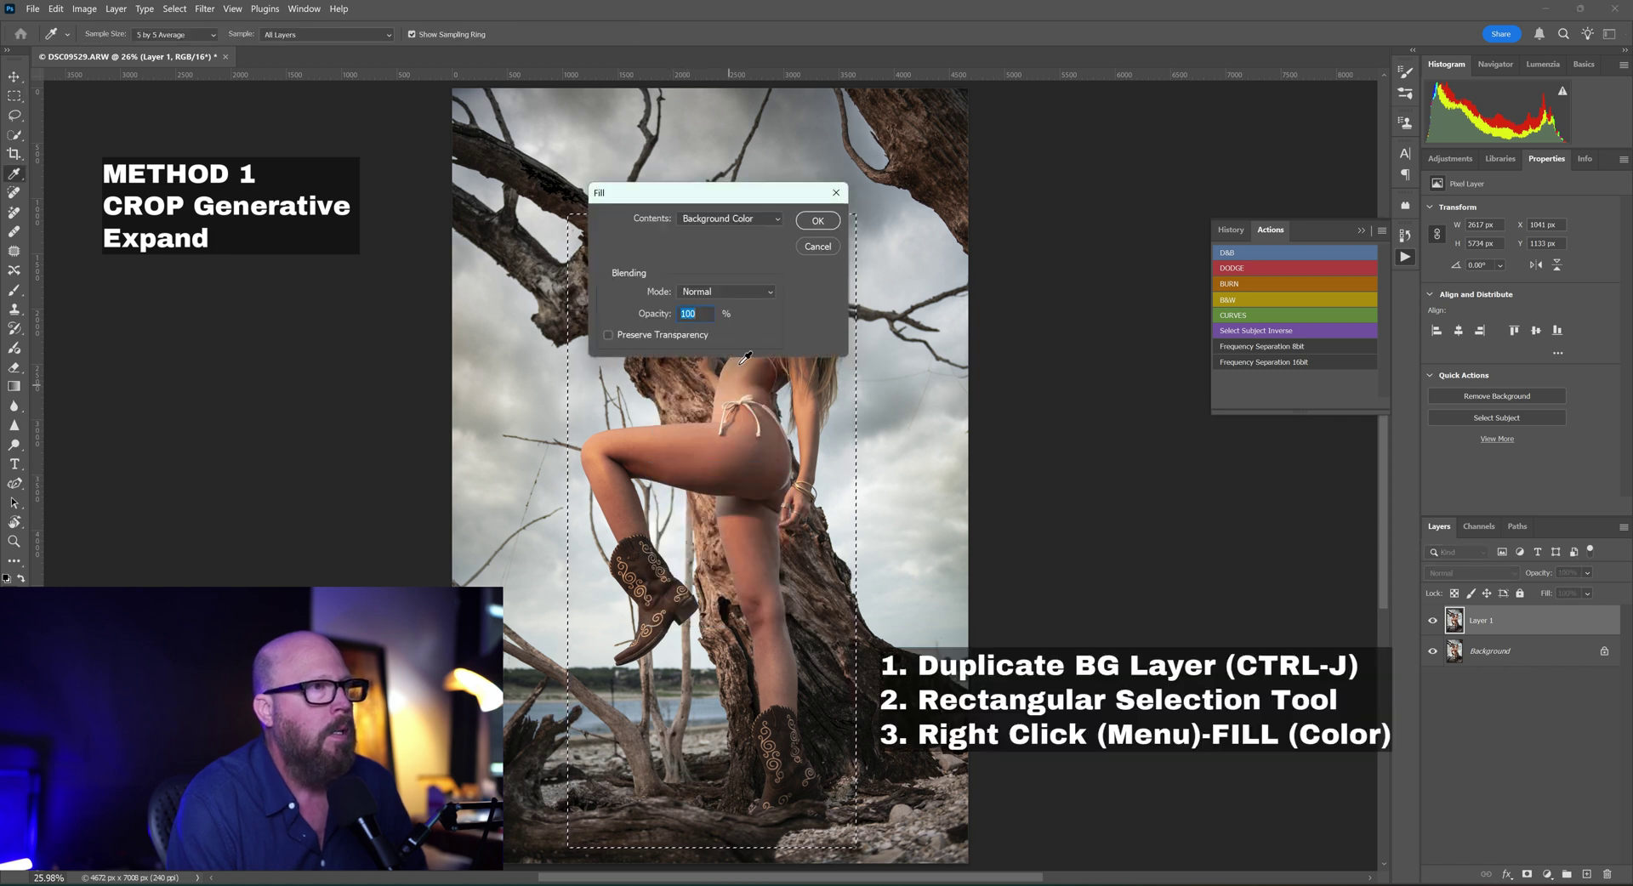
left_click(806, 222)
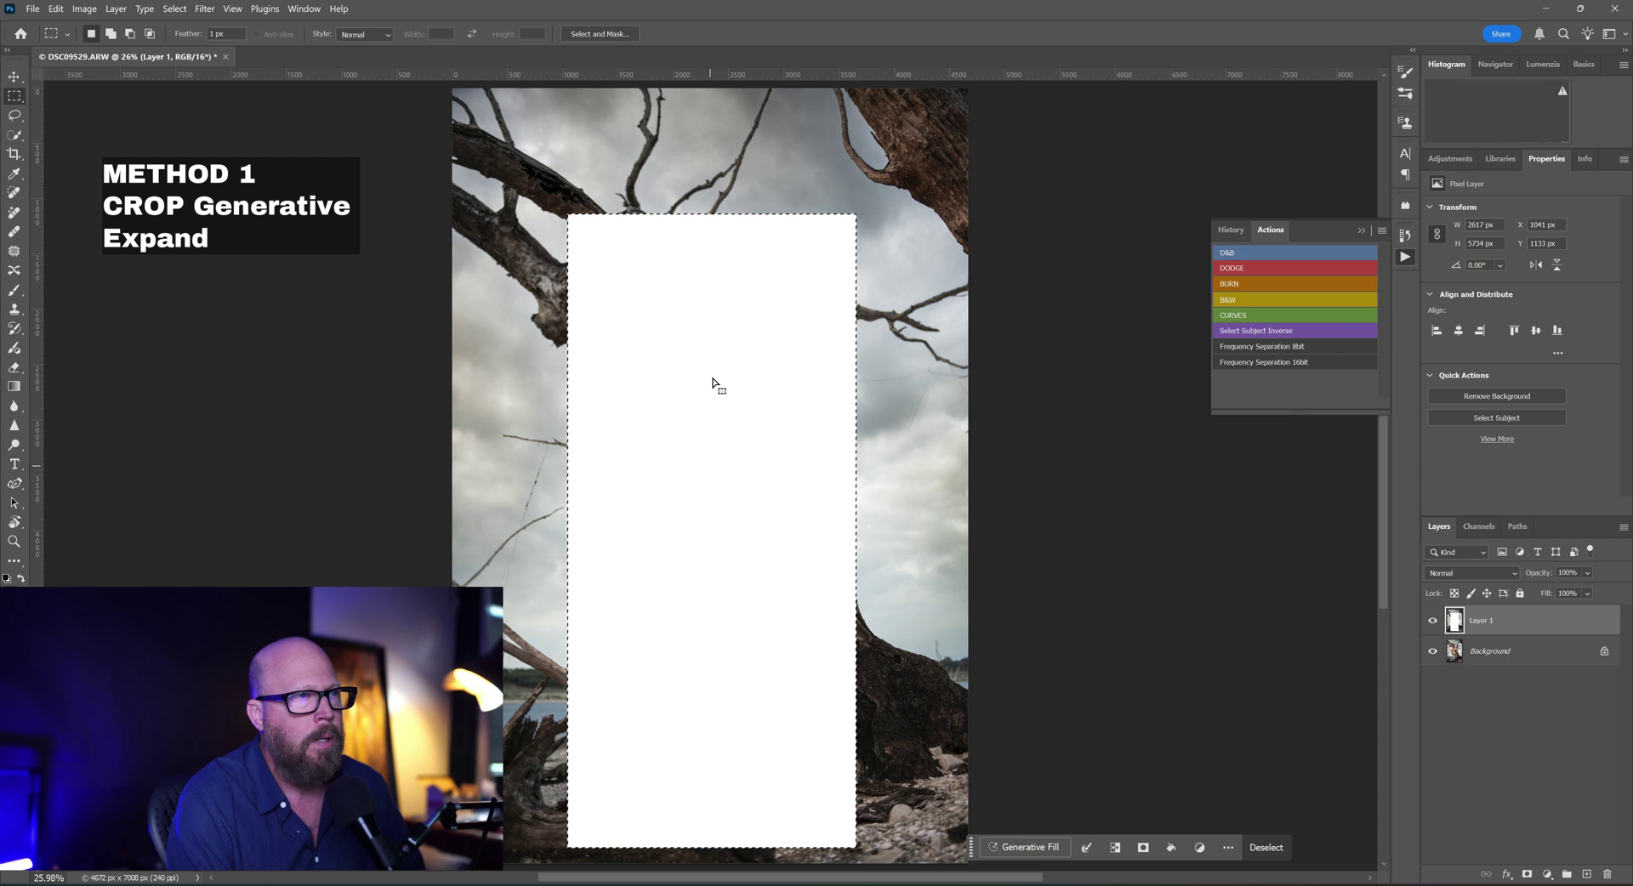
key("ctrl+d")
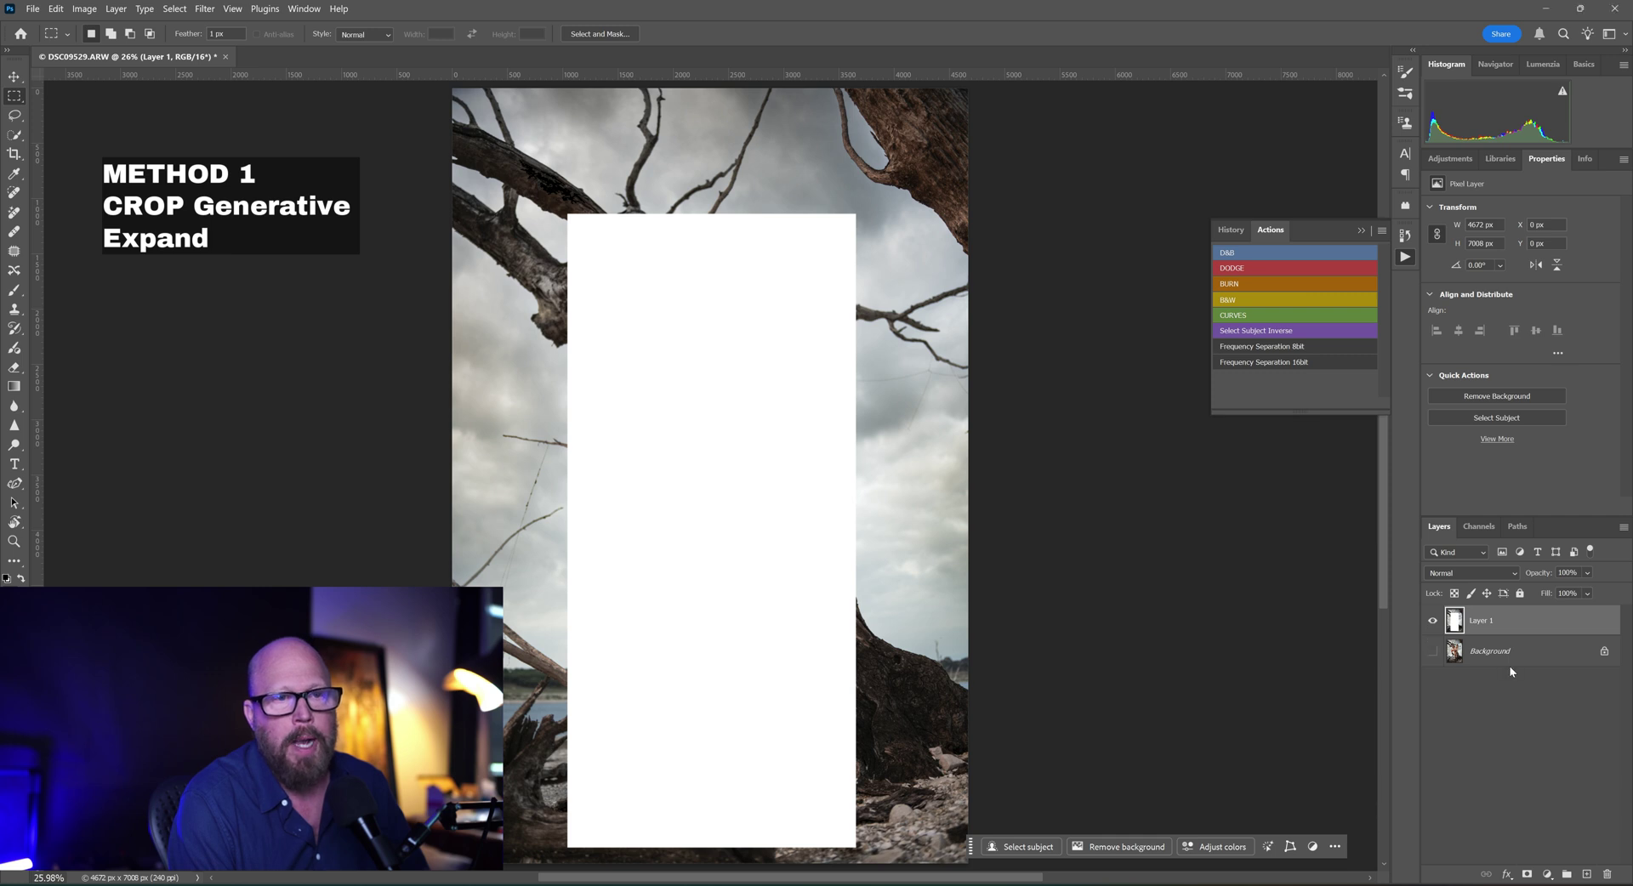
left_click(1454, 653)
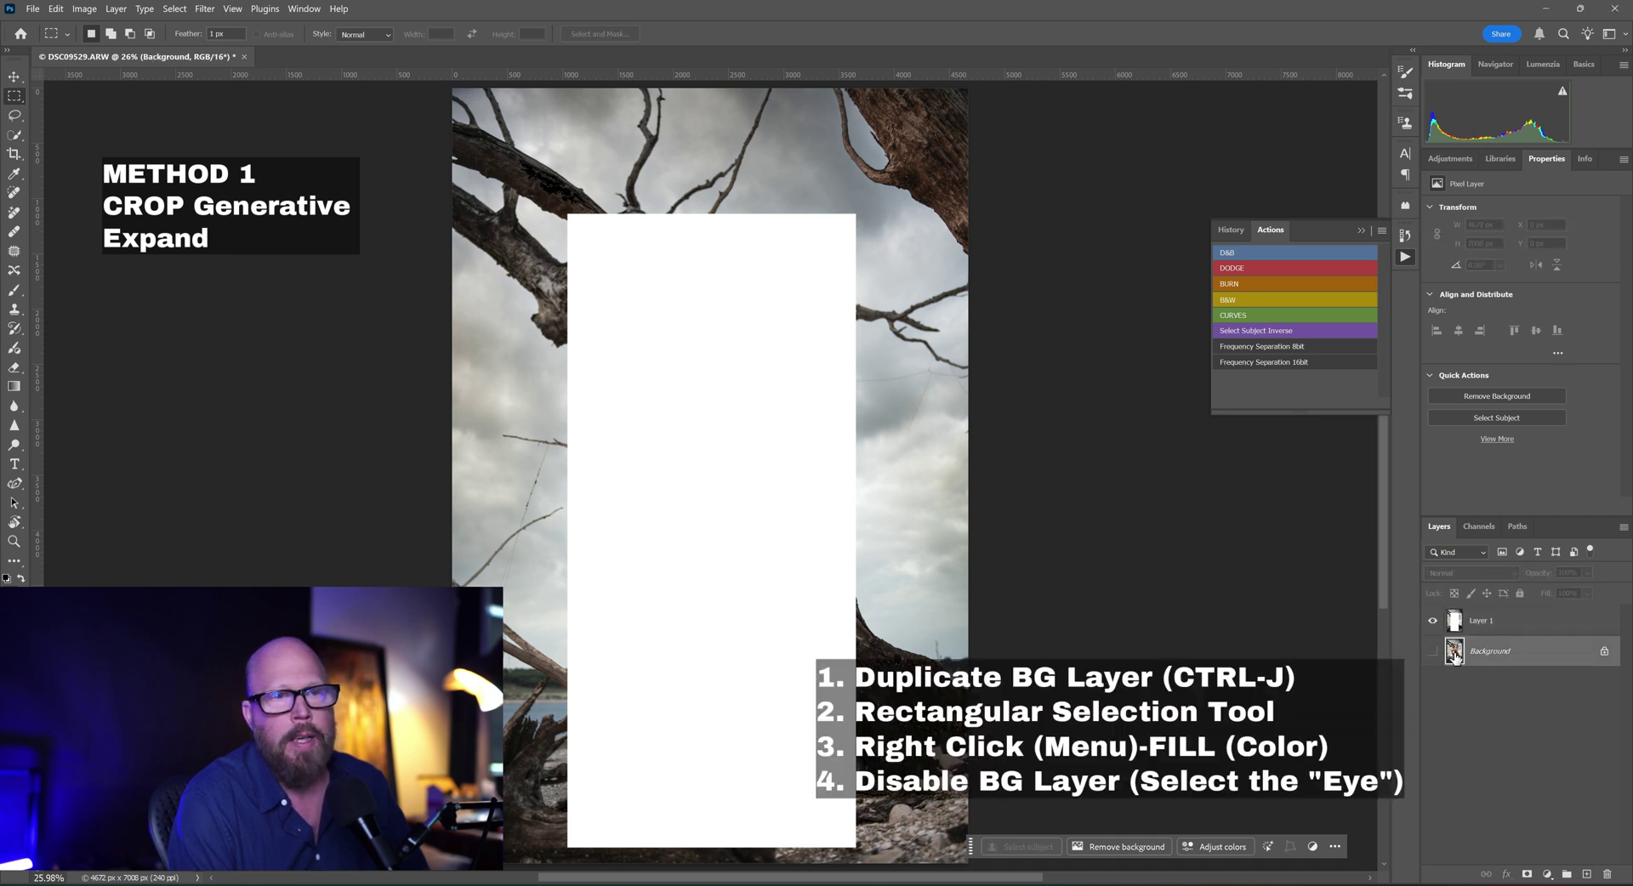
left_click(1496, 620)
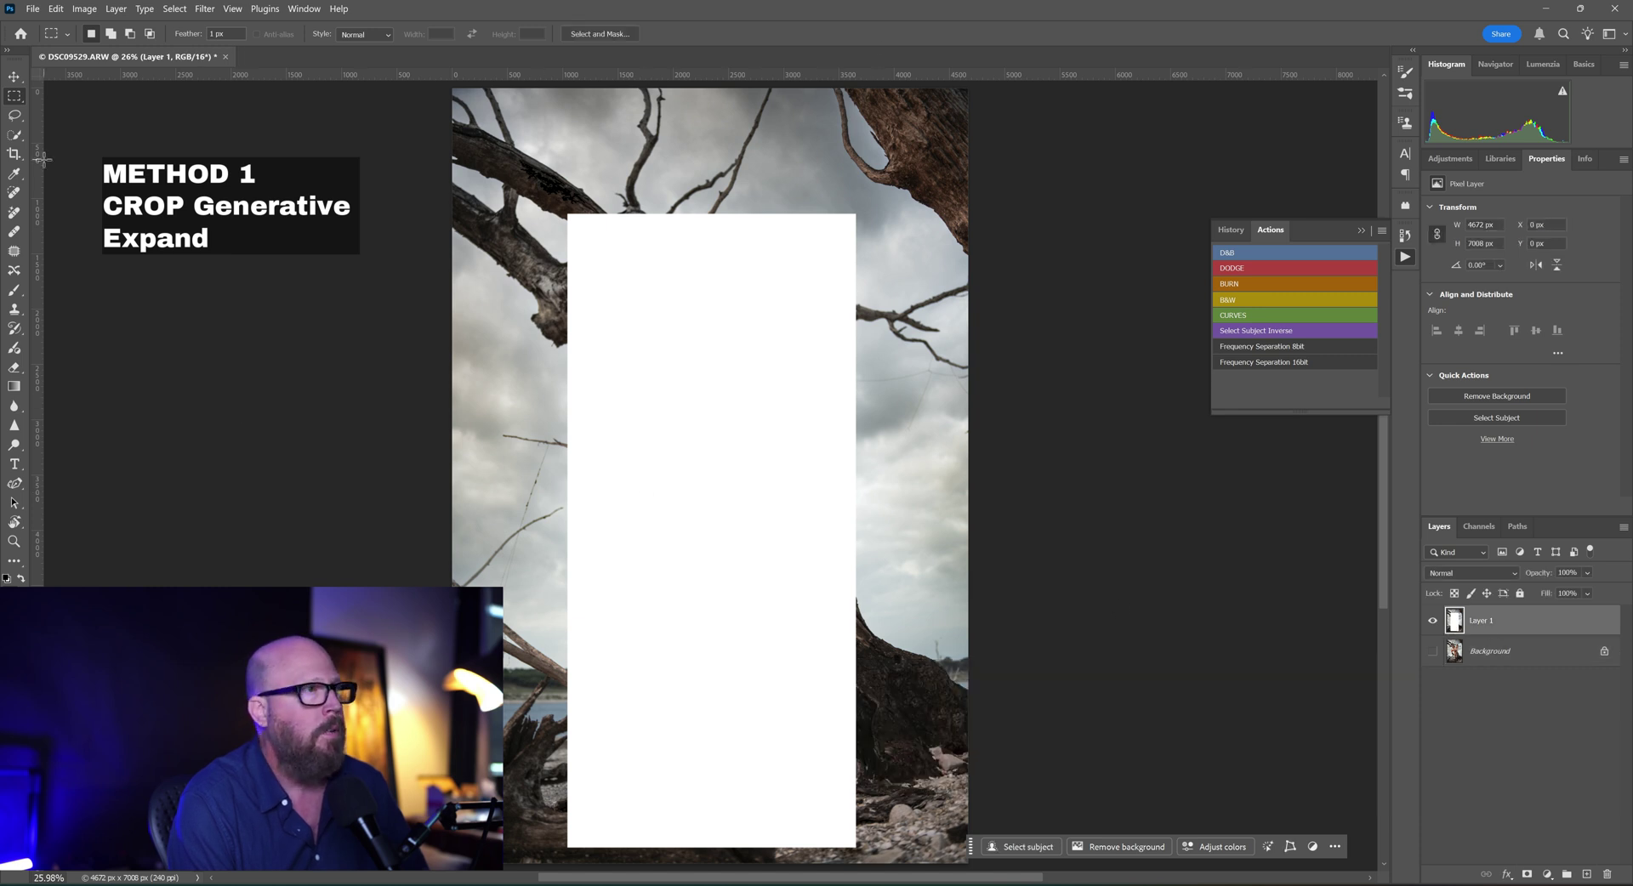
- Crop to 4:5 with the frame extended top and bottom, filling the added area with Generative Expand
left_click(13, 154)
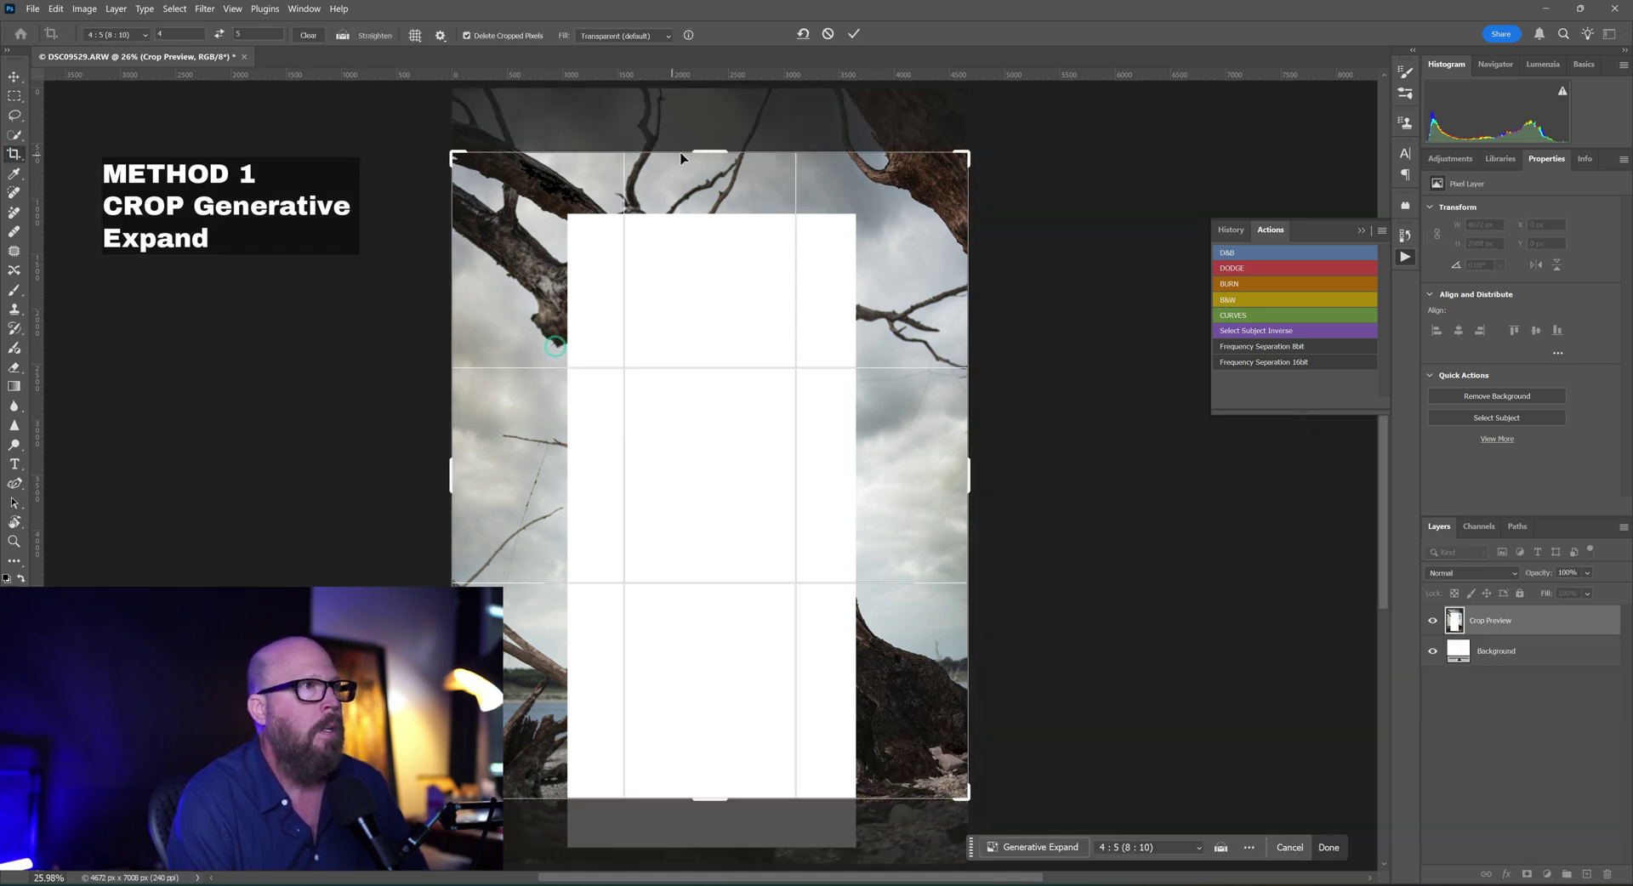
left_click_drag(688, 140, 692, 124)
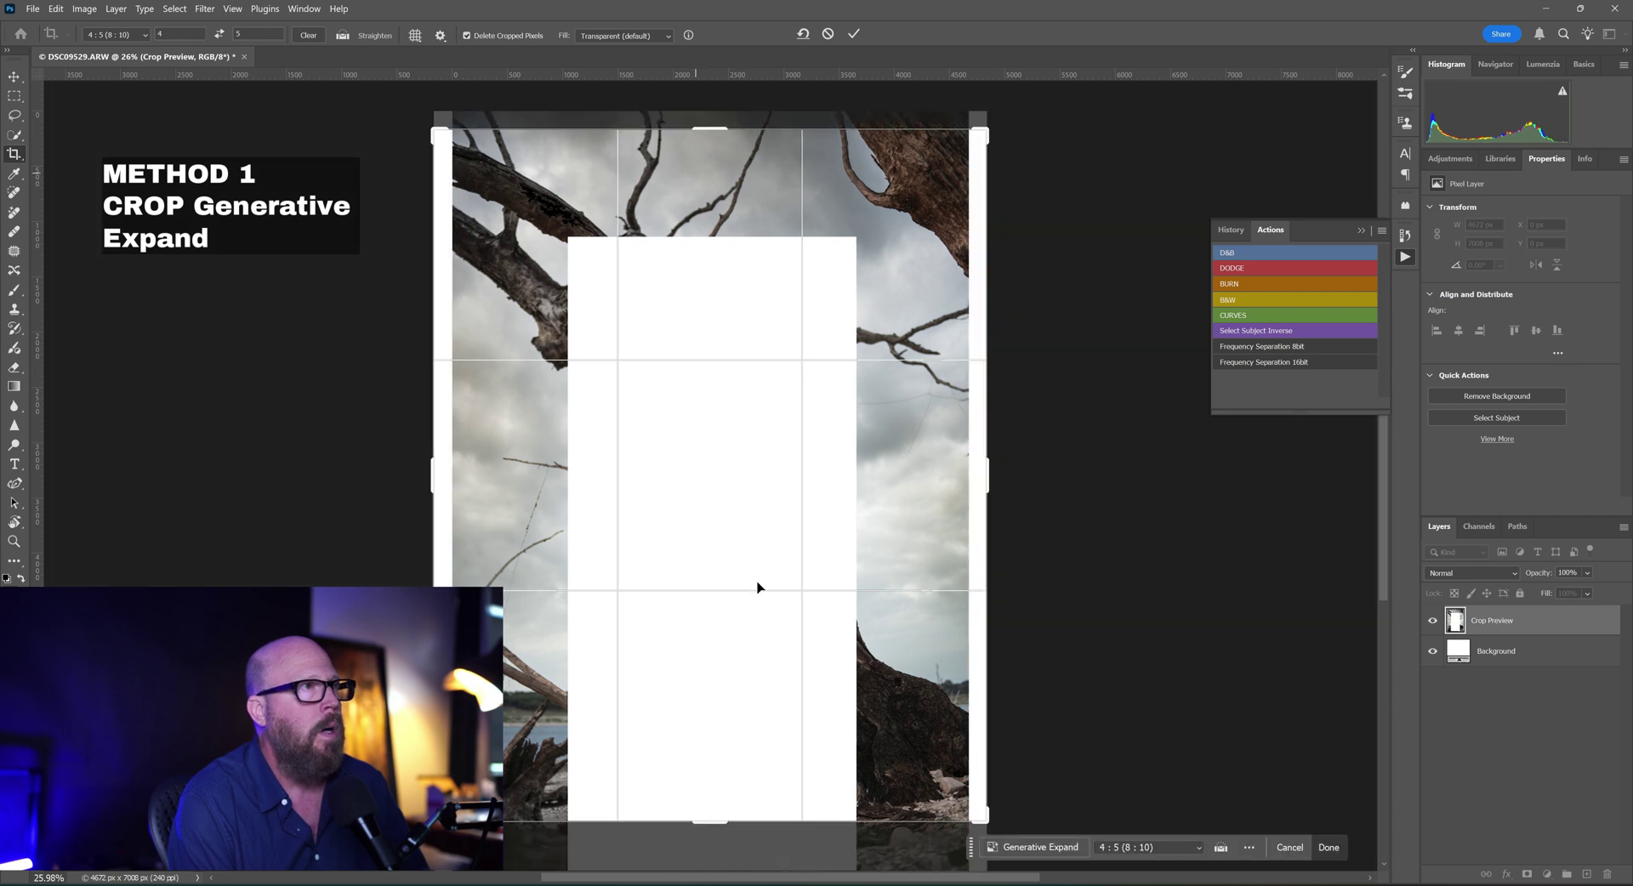
left_click_drag(705, 823, 706, 855)
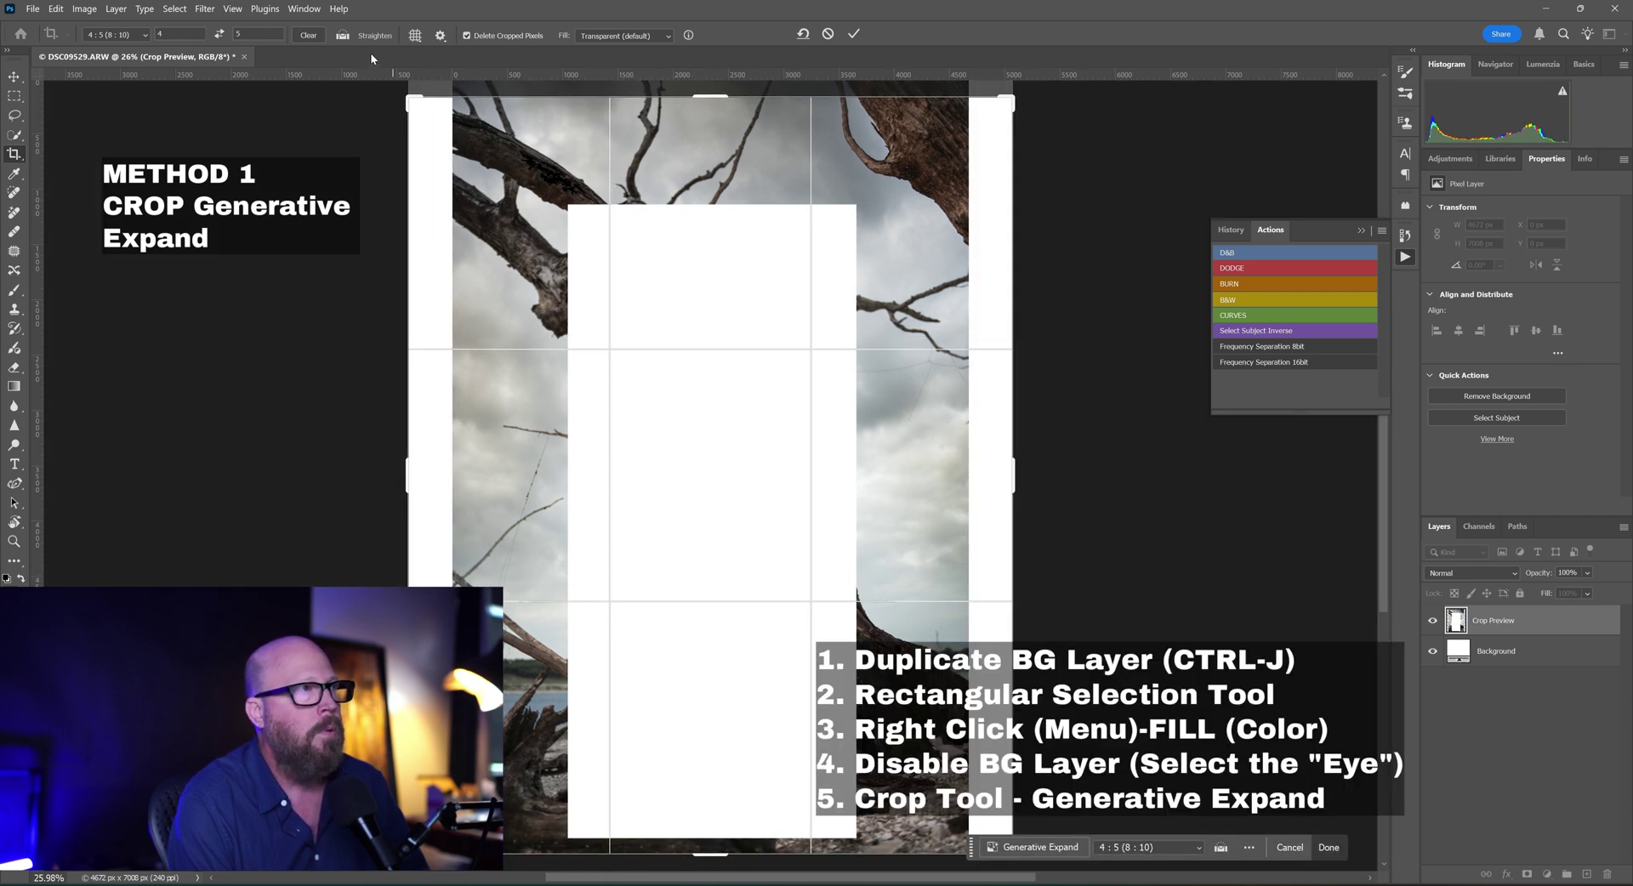
left_click(630, 38)
left_click(633, 49)
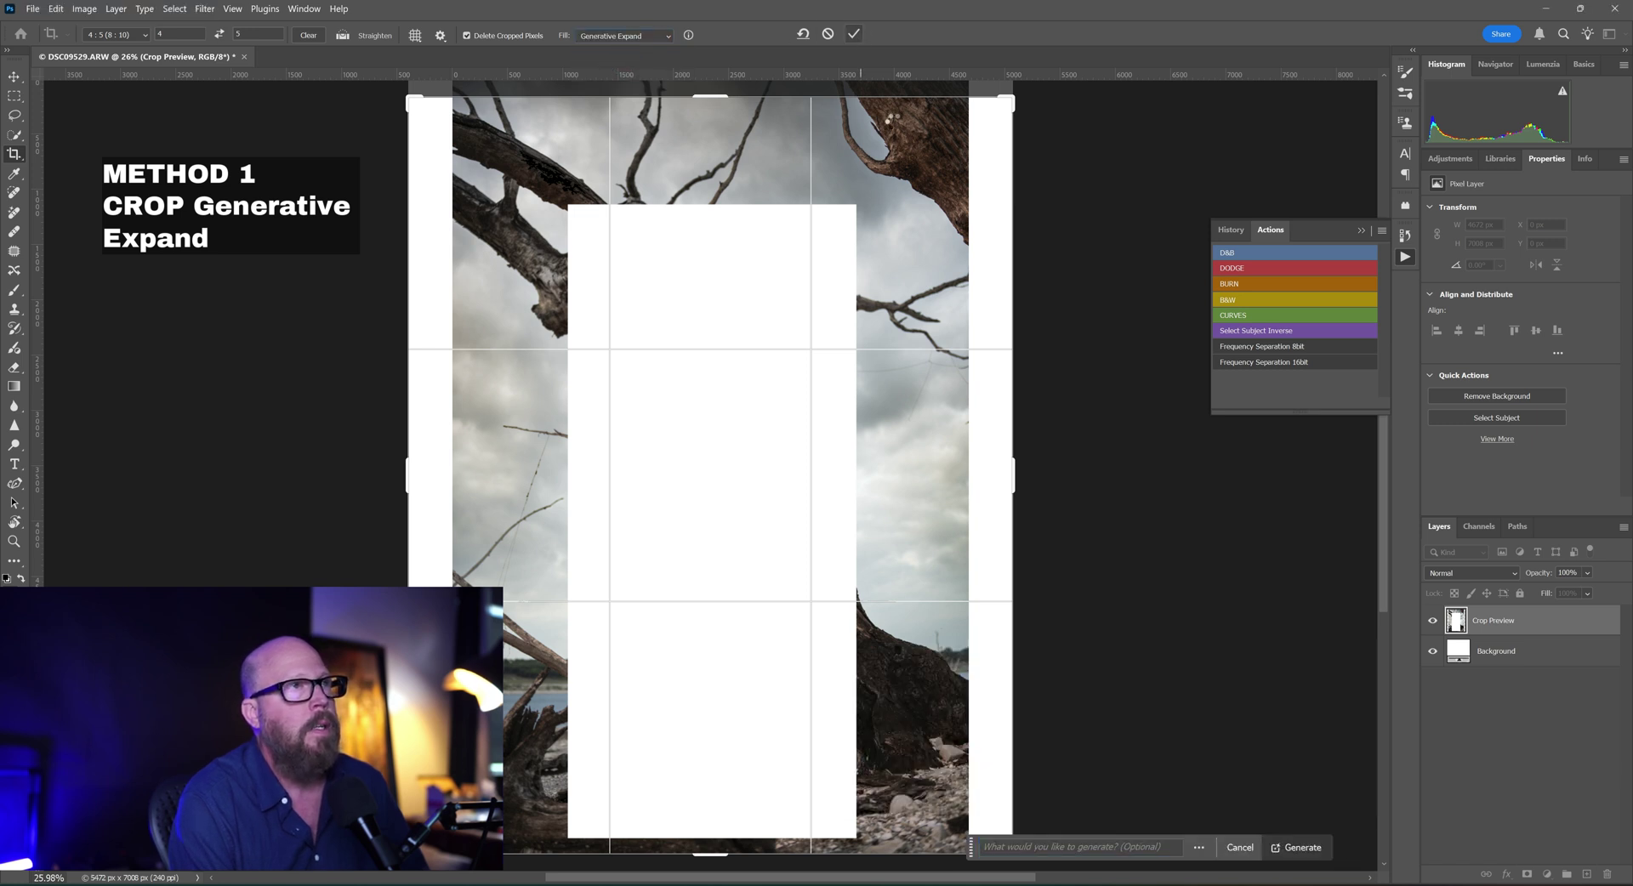
left_click(853, 34)
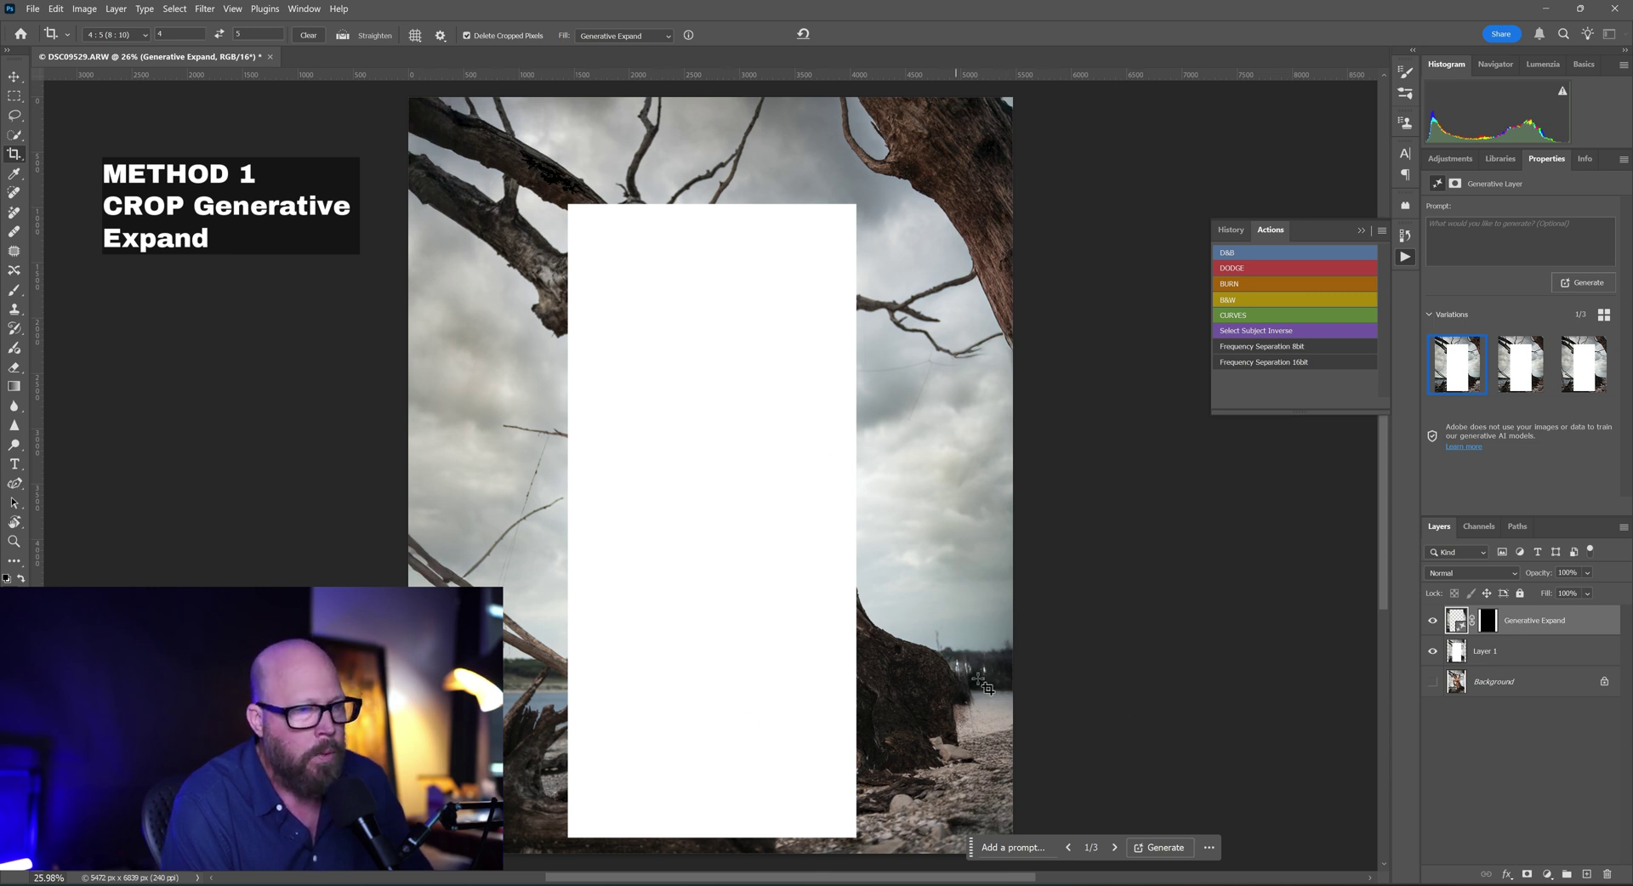
- Choose the second Generative Expand variation, then select Layer 1
left_click(1505, 365)
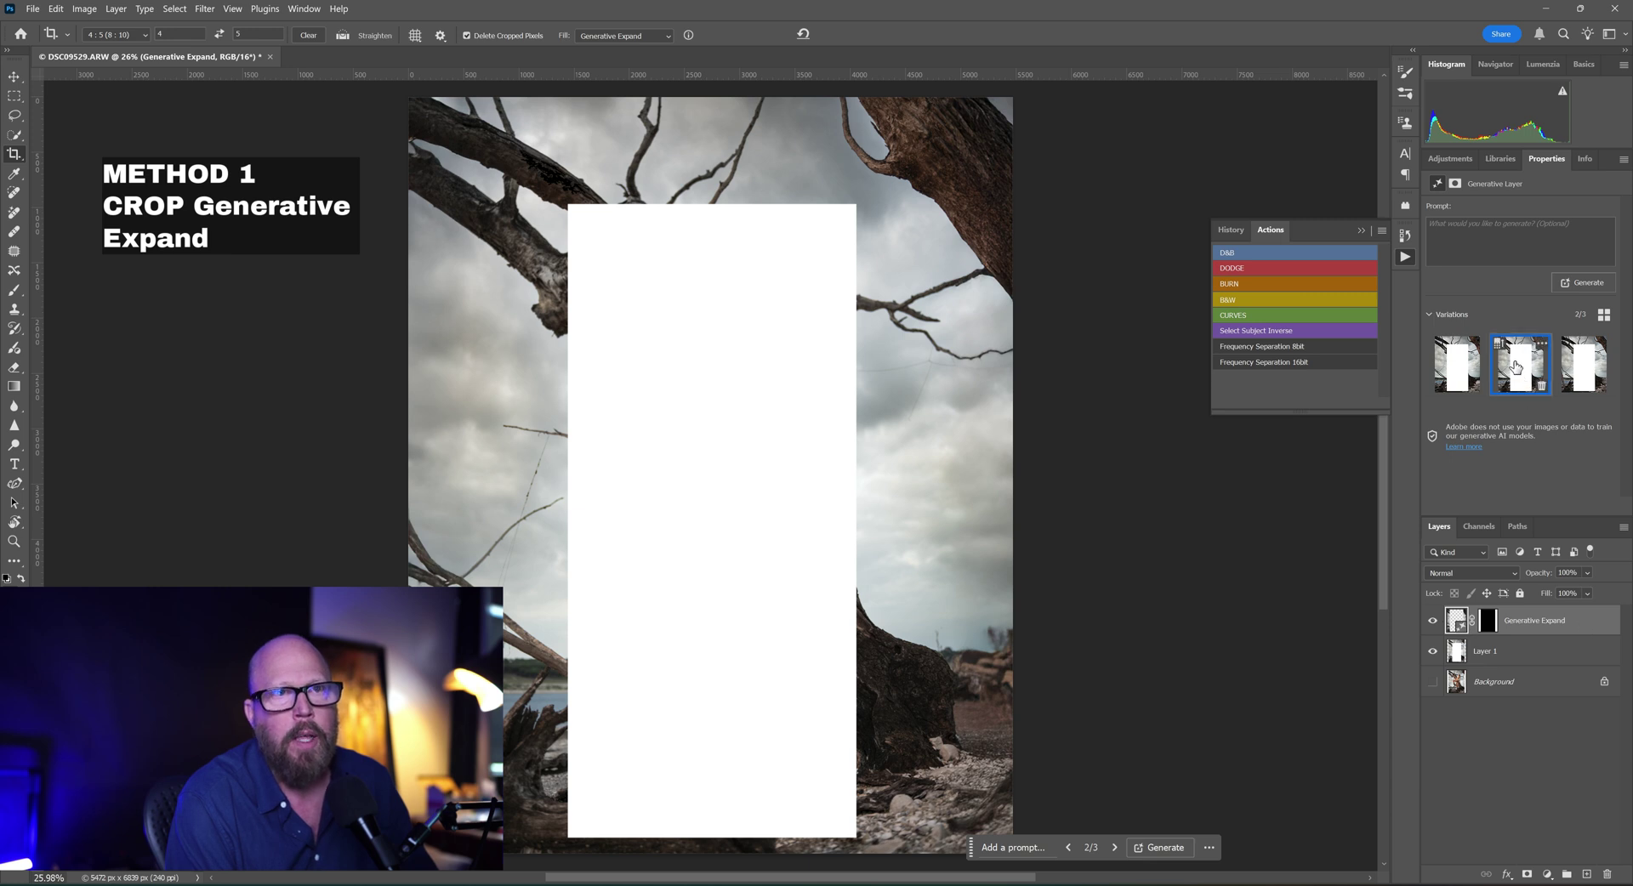
mouse_move(1506, 354)
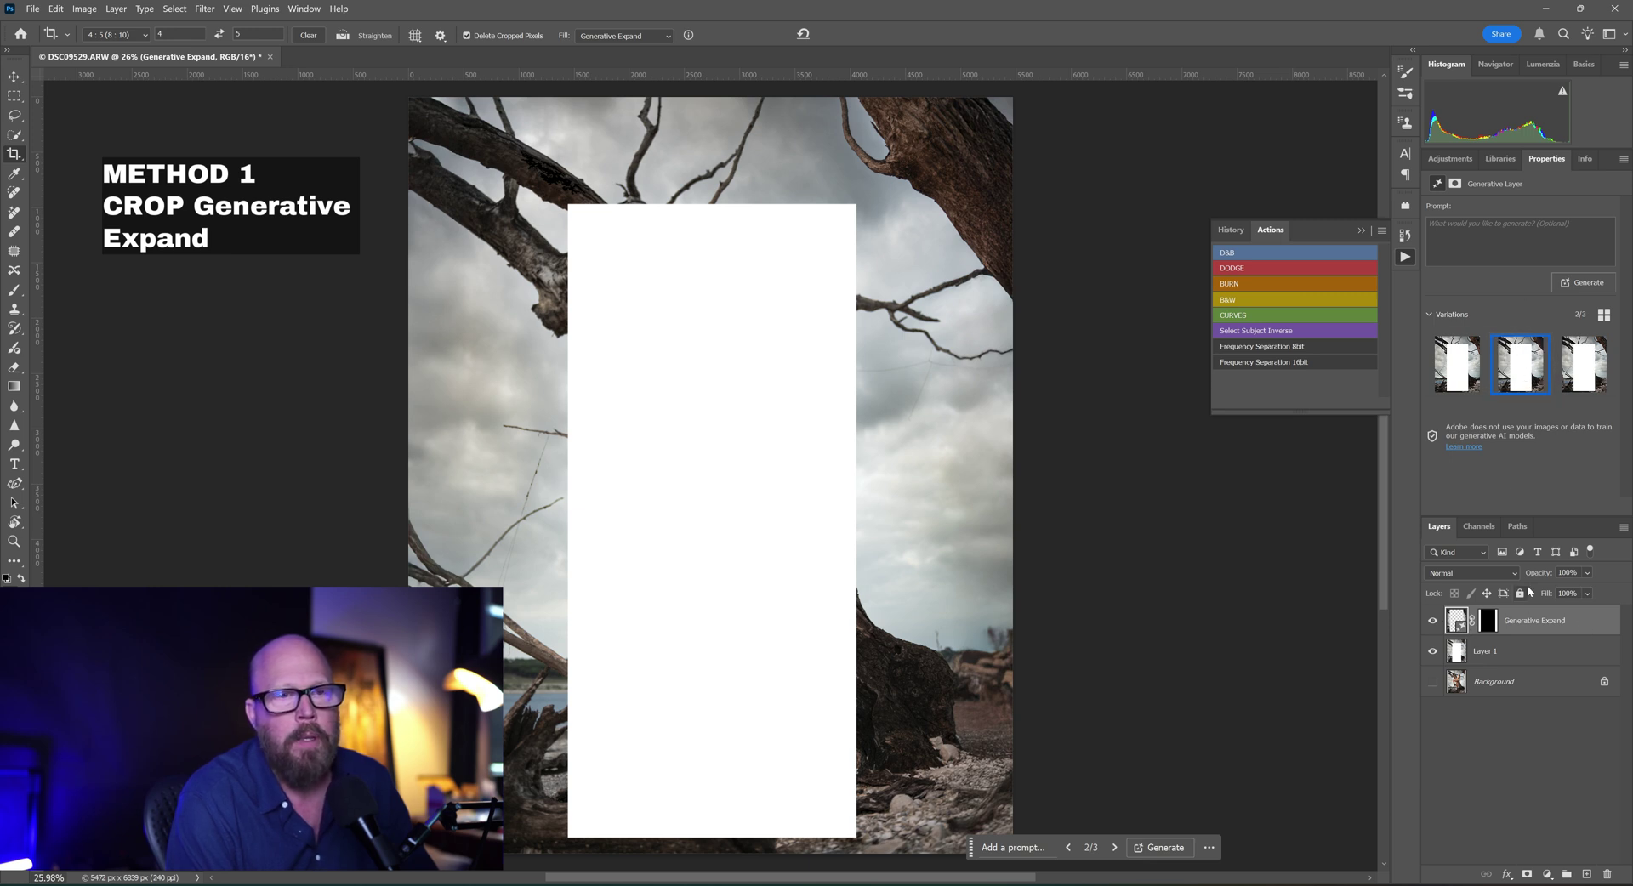
left_click(1487, 660)
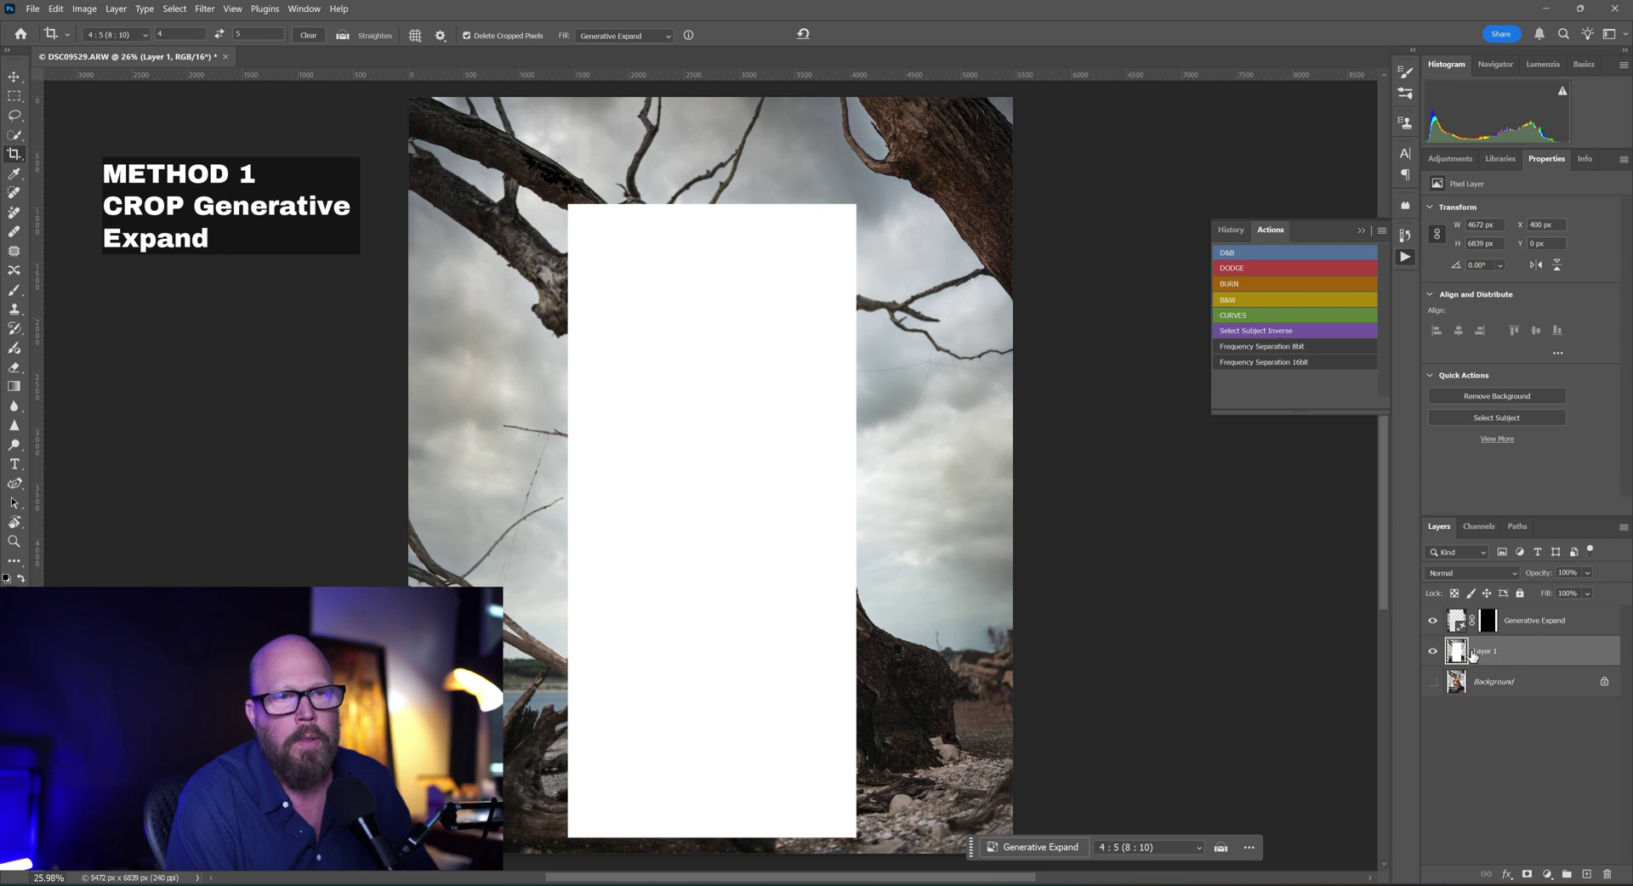
- Hide the white Layer 1 and make the Background layer active and visible
left_click(1431, 653)
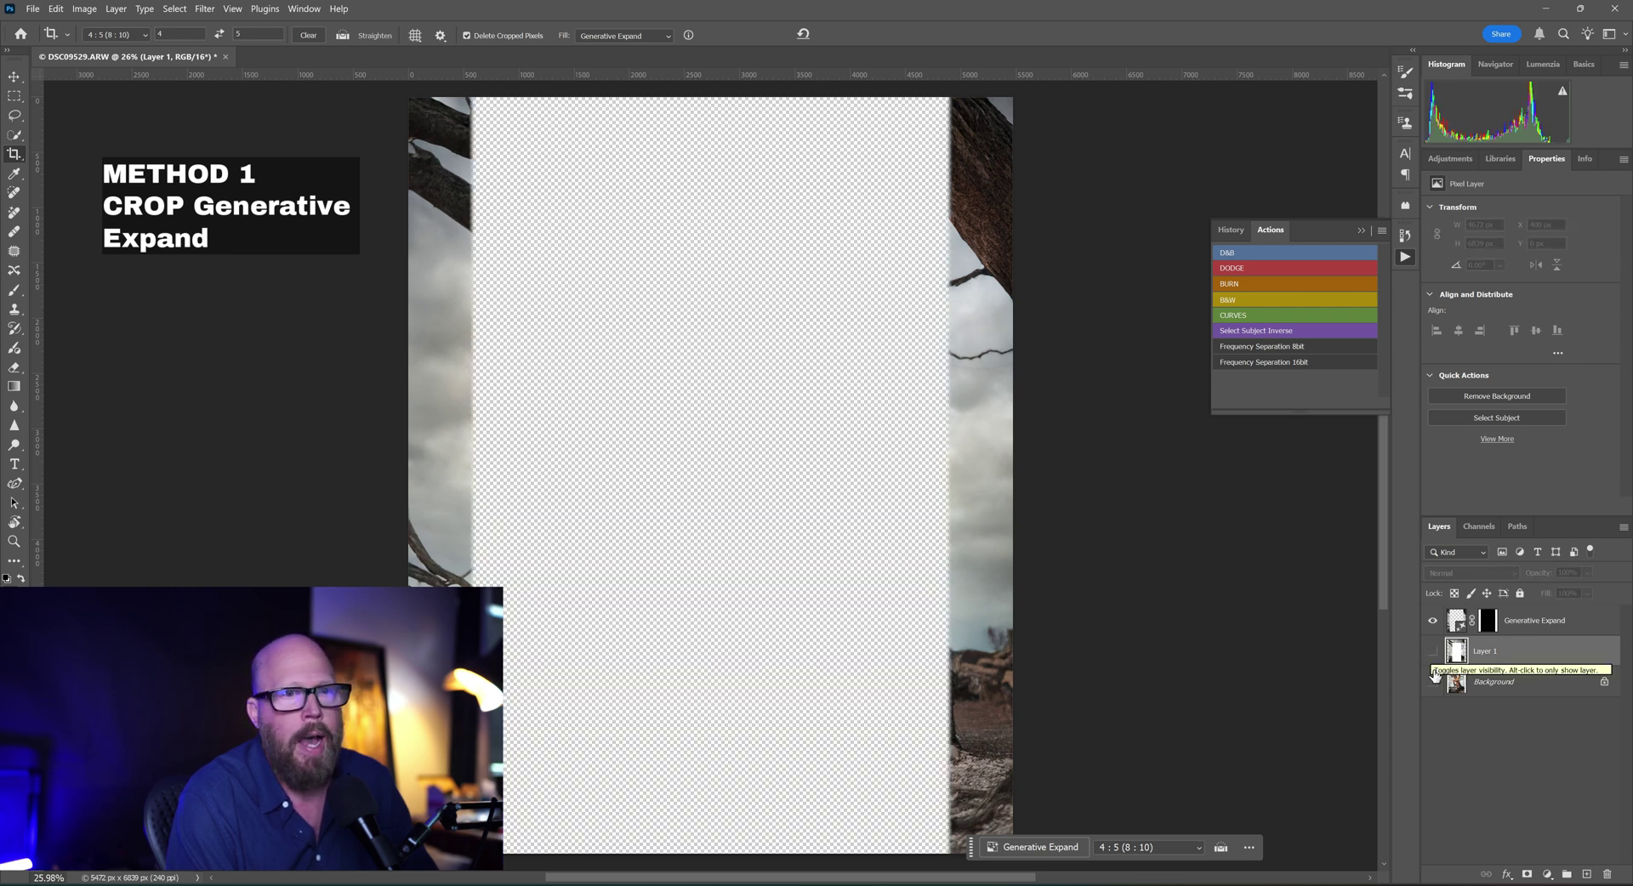
left_click(1445, 685)
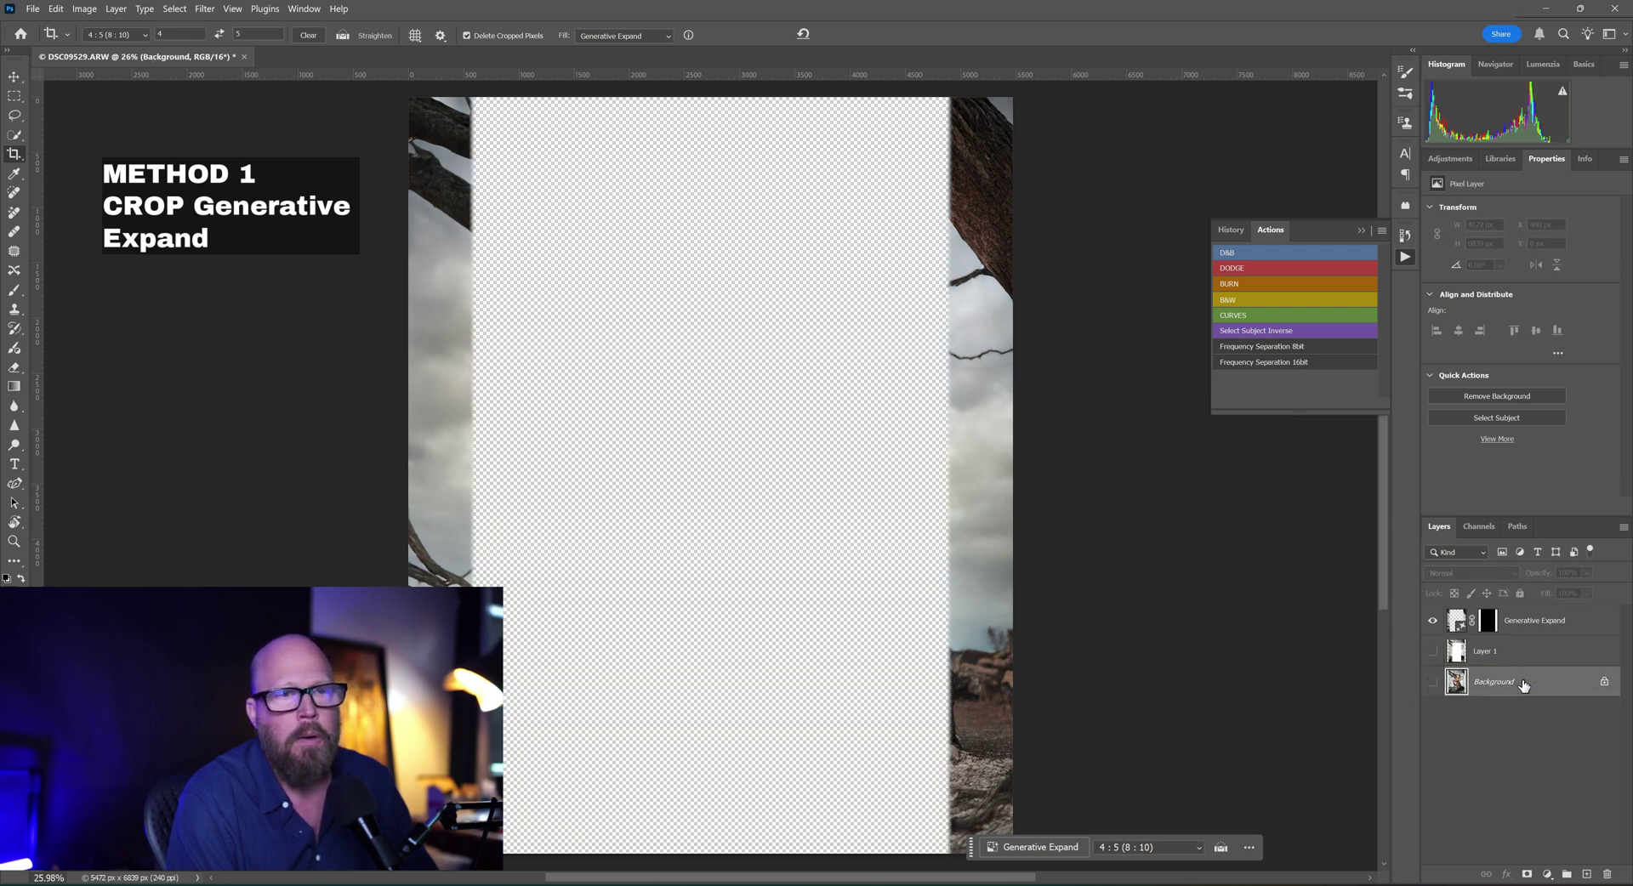
left_click(1431, 682)
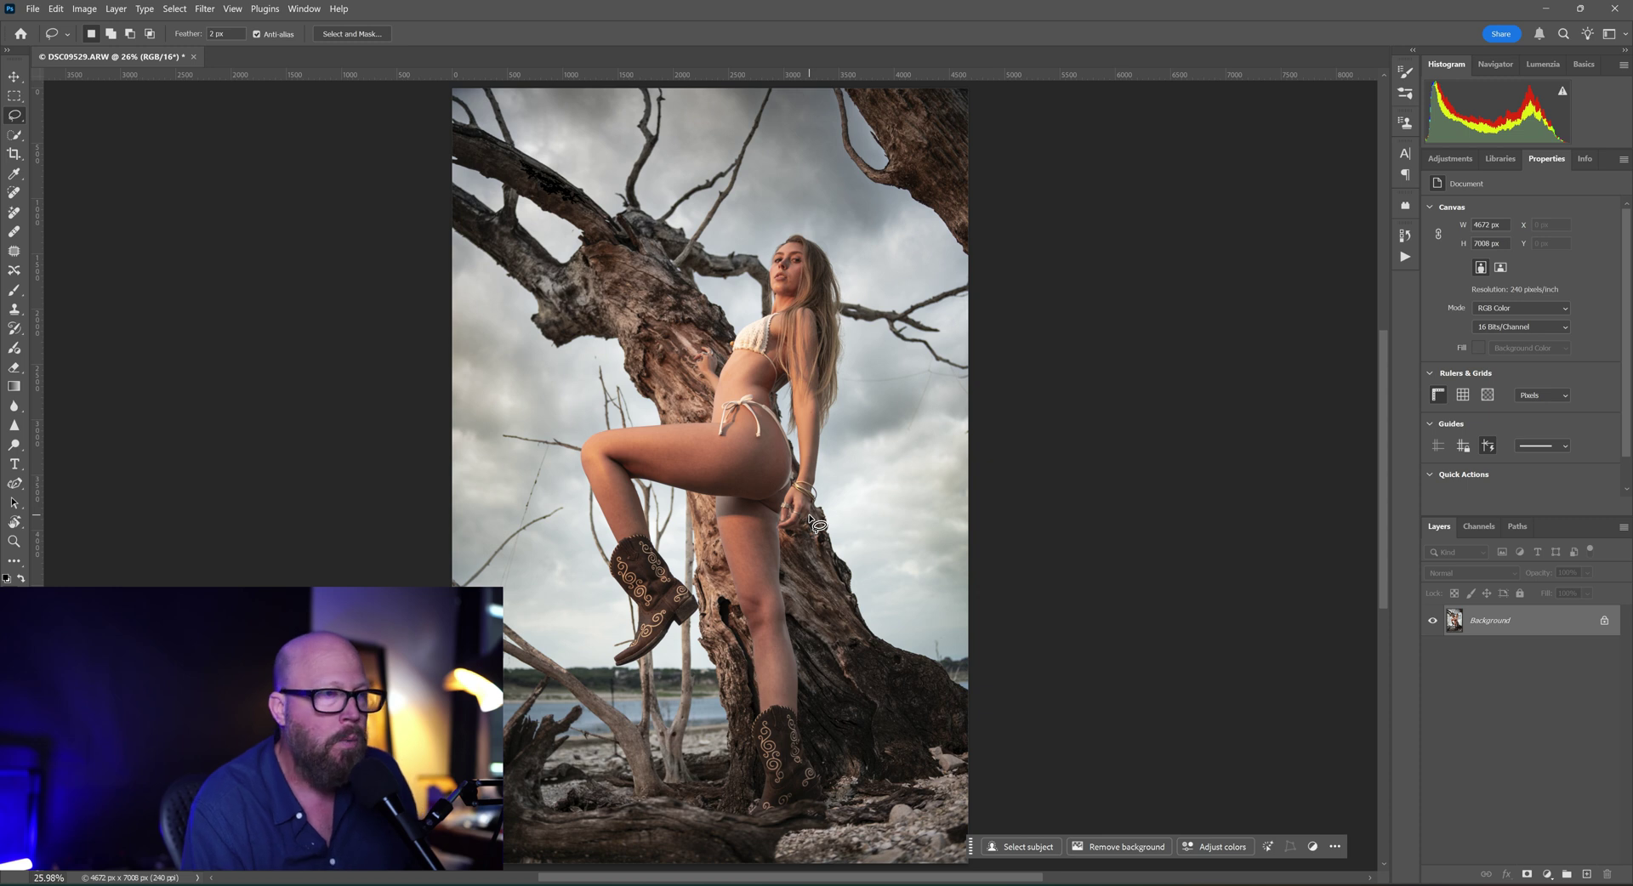
- Zoom in and lasso a skin patch around the faint line on the raised thigh
scroll(721, 485, "up", 1)
scroll(709, 483, "up", 6)
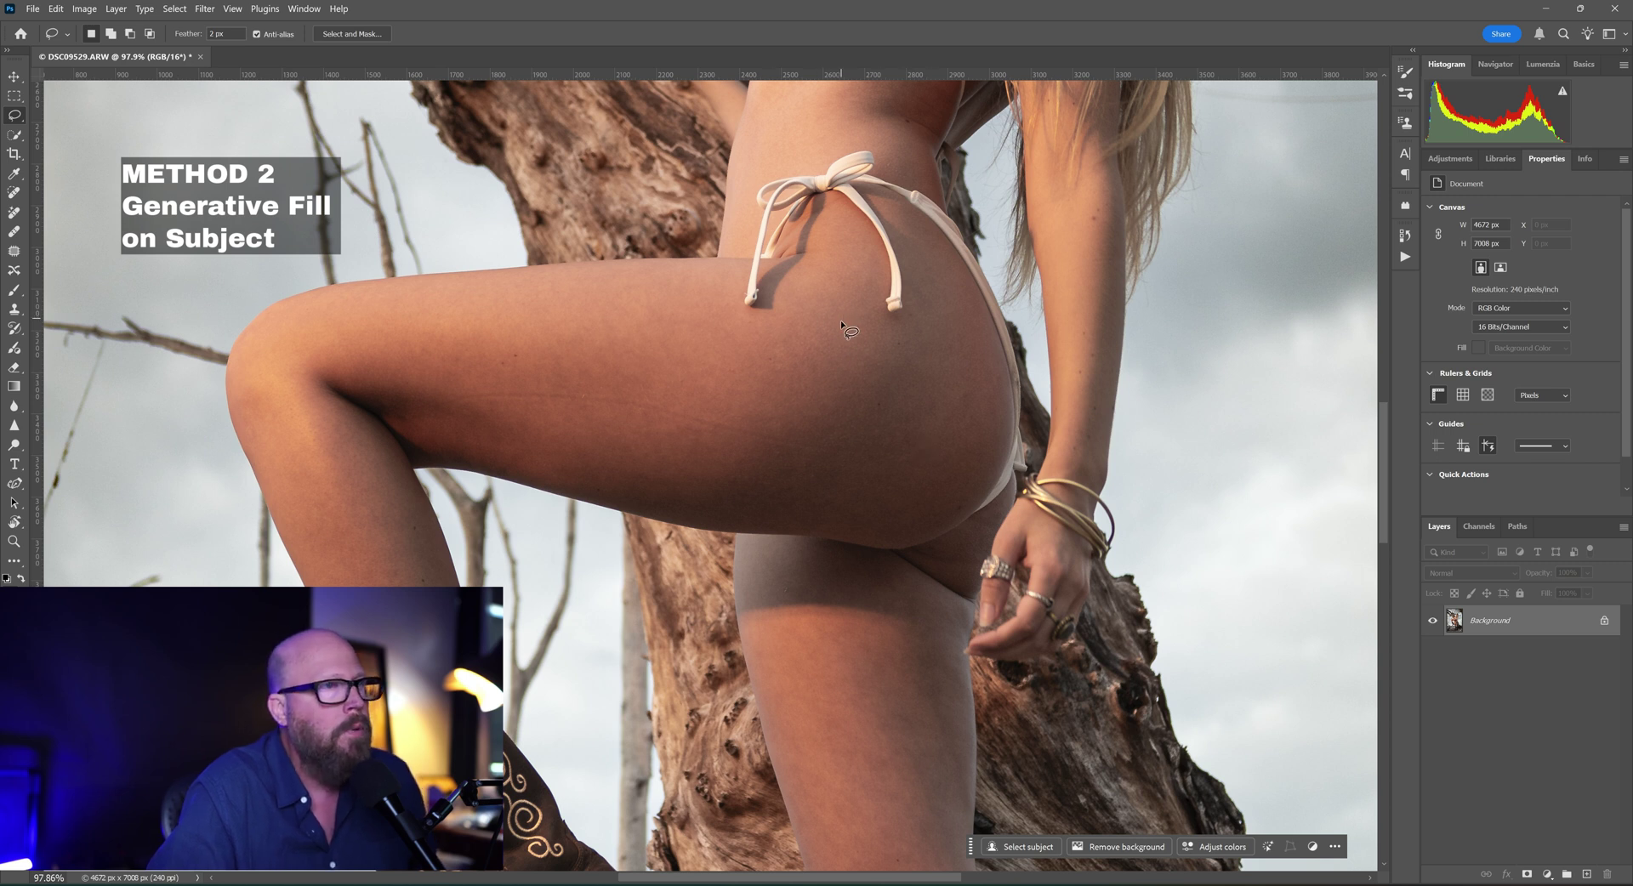
mouse_move(840, 323)
left_mouse_down()
mouse_move(796, 411)
mouse_move(583, 380)
mouse_move(446, 387)
mouse_move(481, 456)
mouse_move(681, 508)
mouse_move(823, 515)
mouse_move(920, 490)
mouse_move(908, 398)
mouse_move(872, 339)
mouse_move(841, 325)
left_mouse_up()
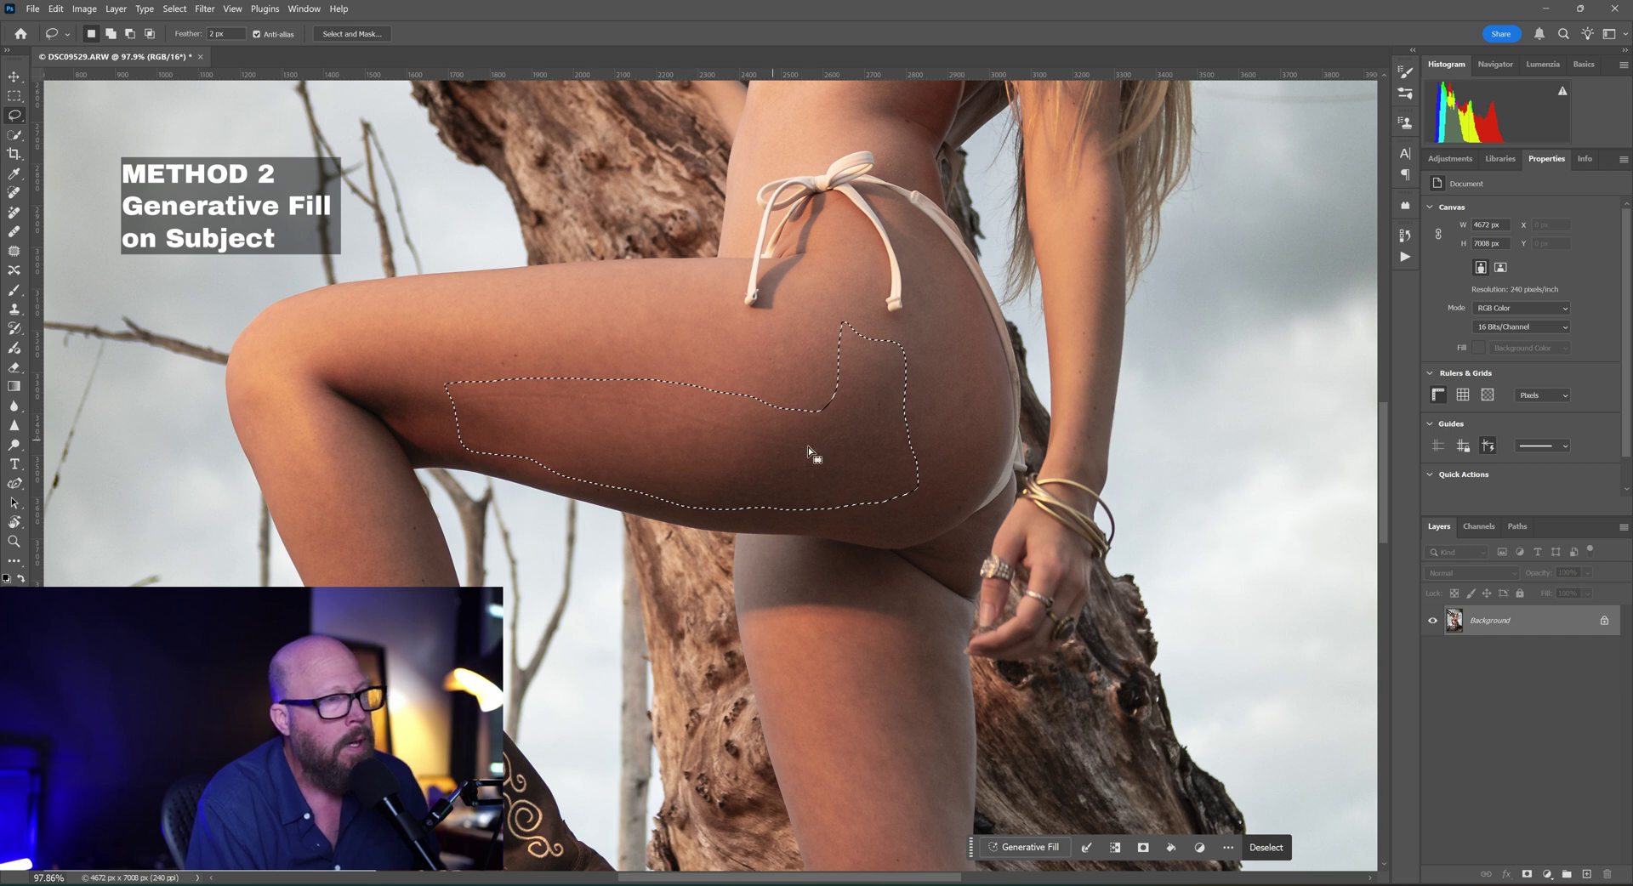
left_click(1020, 846)
- Generate a fill on the thigh patch, then cancel it and dismiss the guidelines warning
left_click(1296, 847)
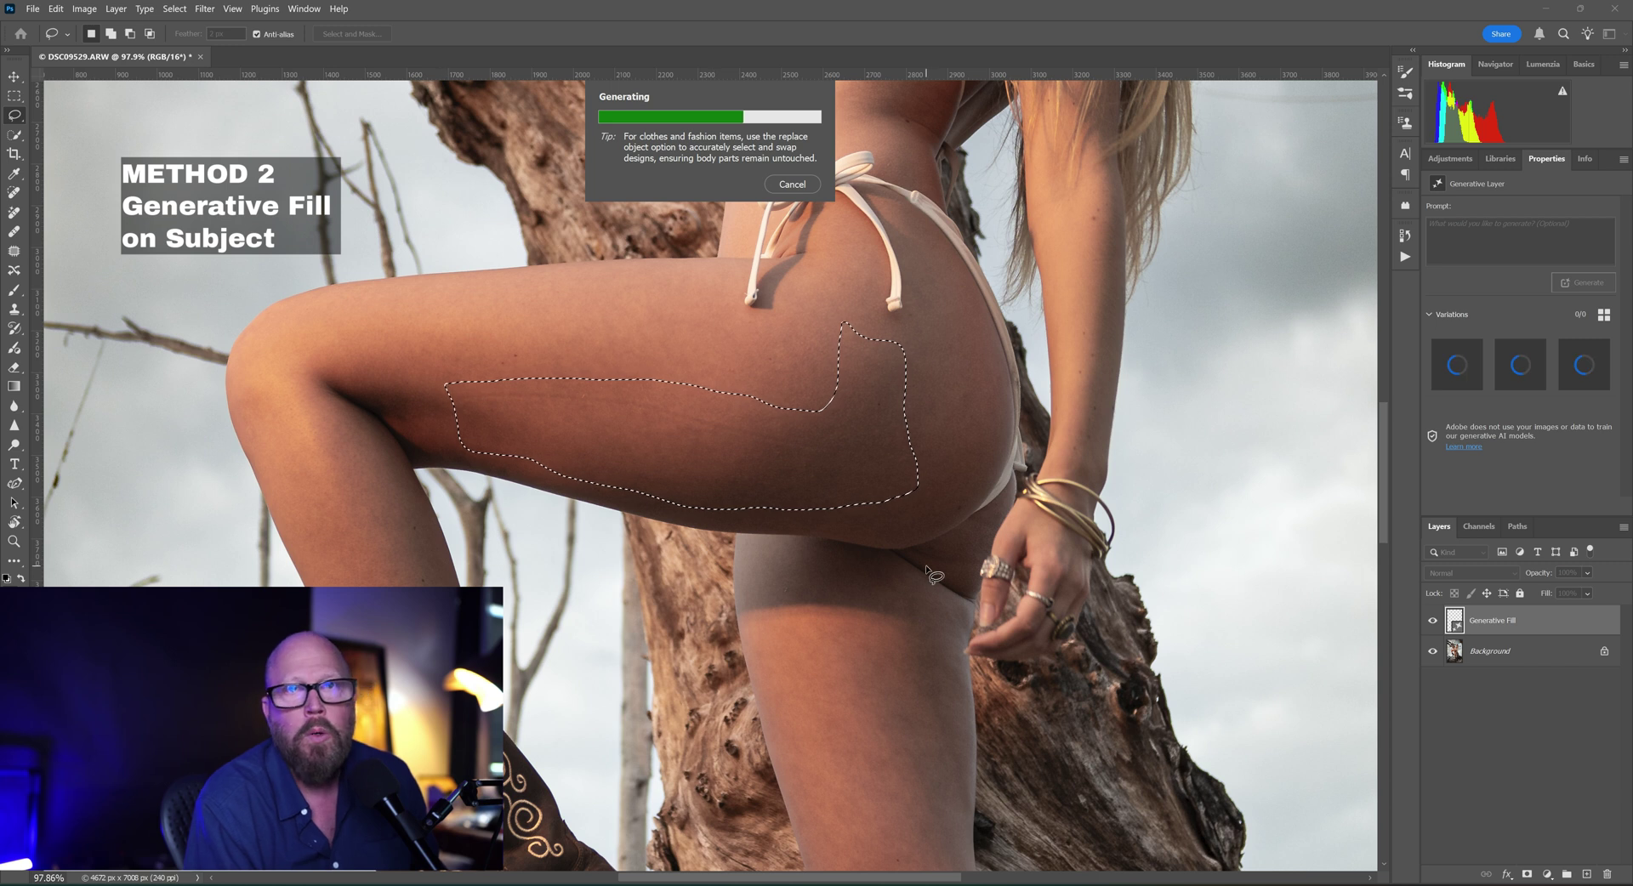
key("Escape")
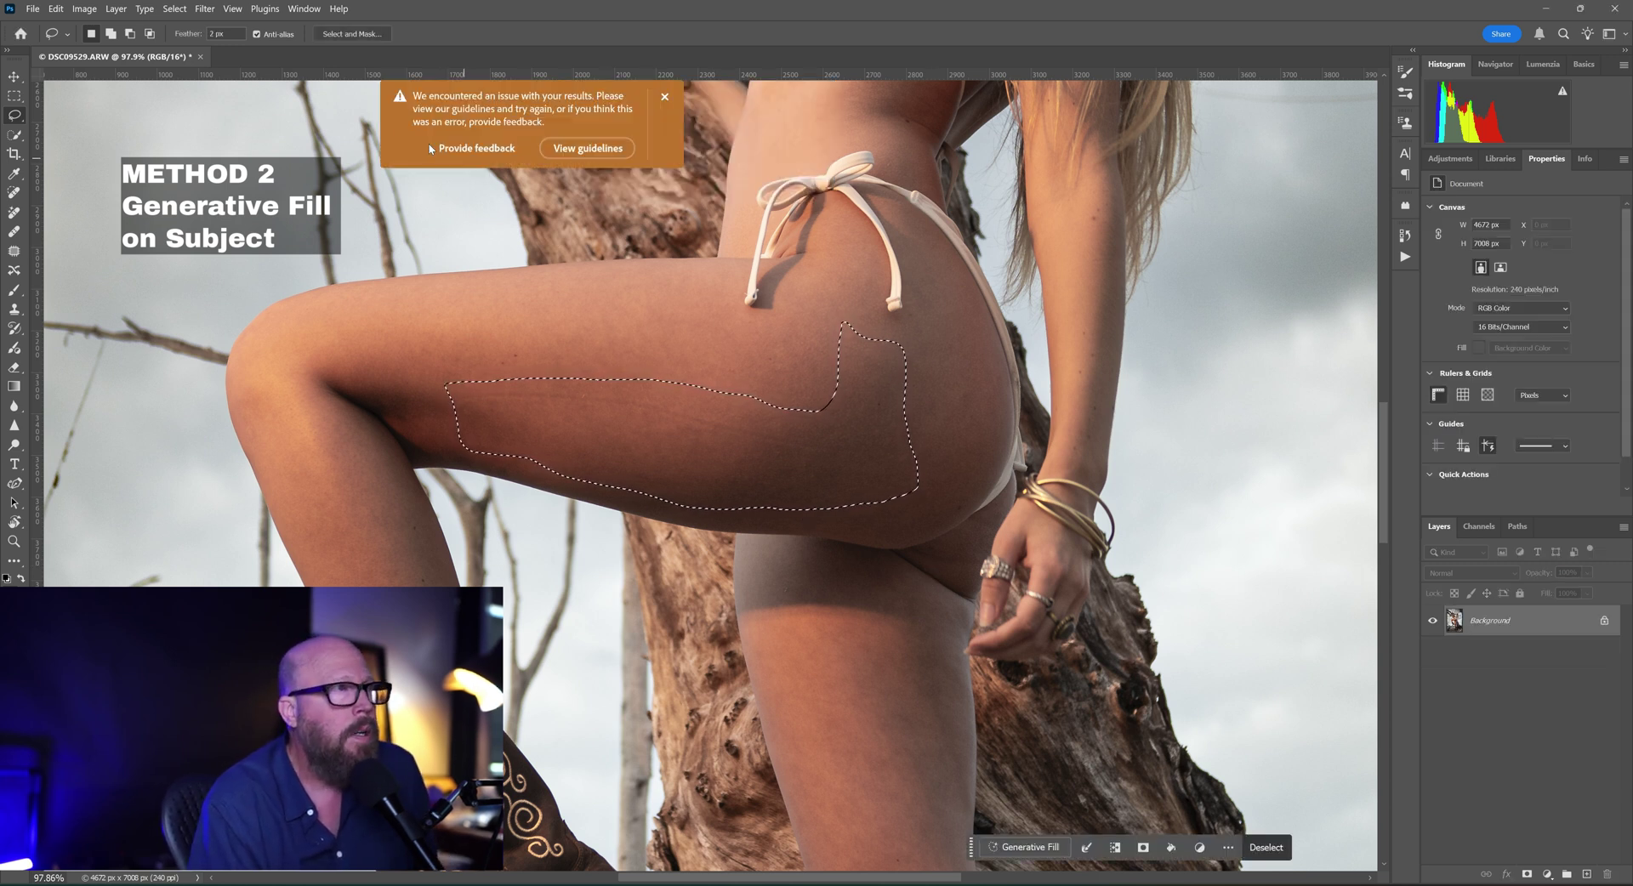
left_click(664, 100)
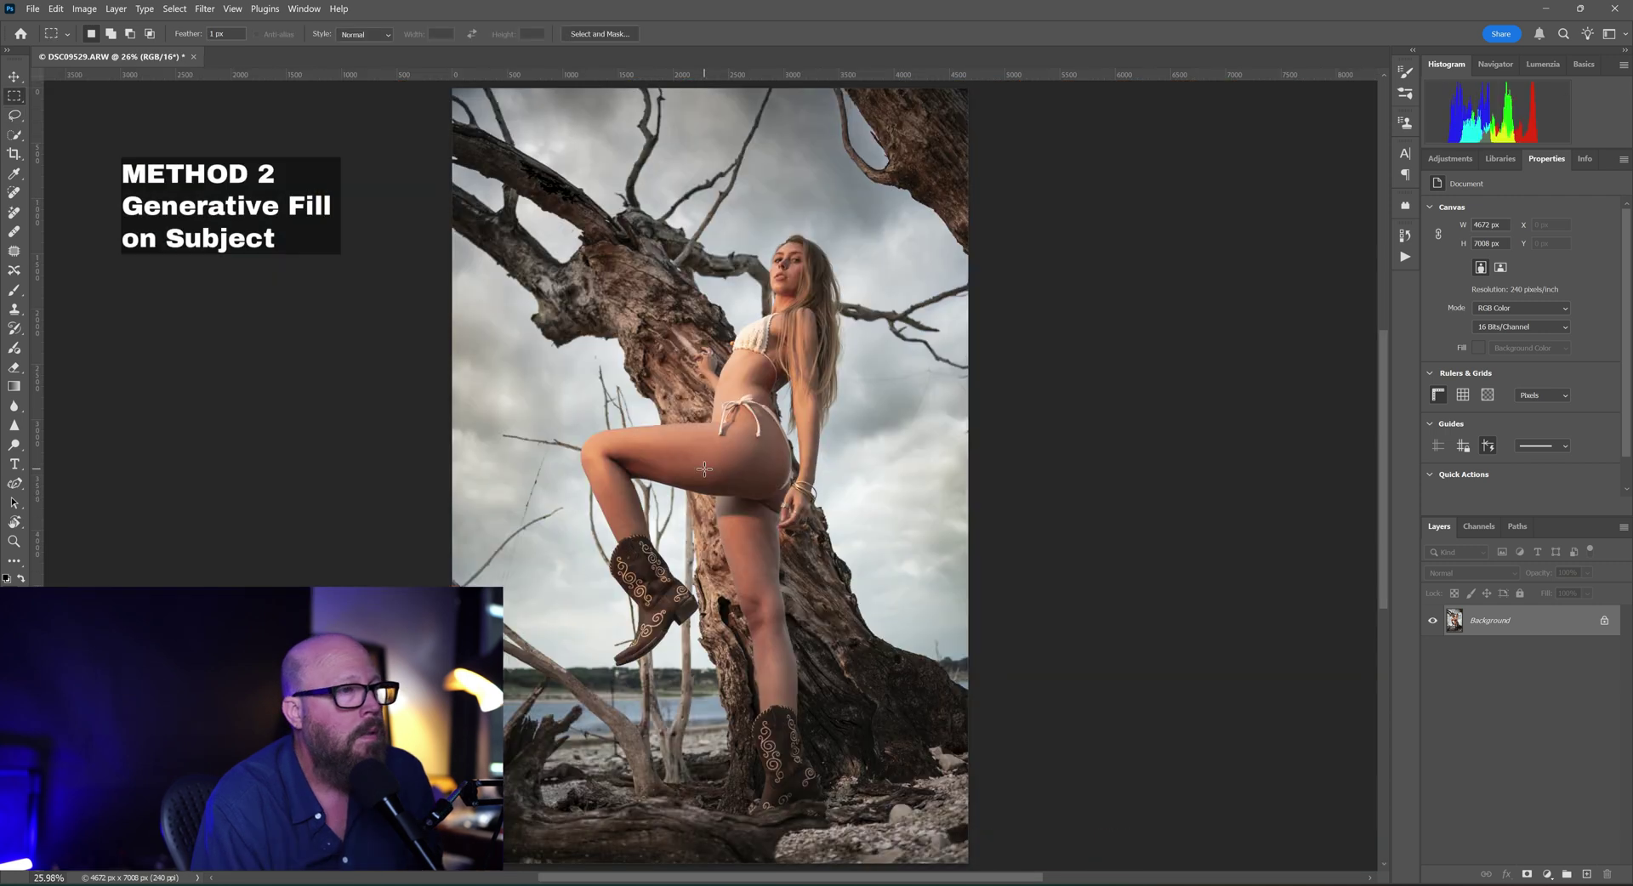
scroll(705, 469, "up", 3)
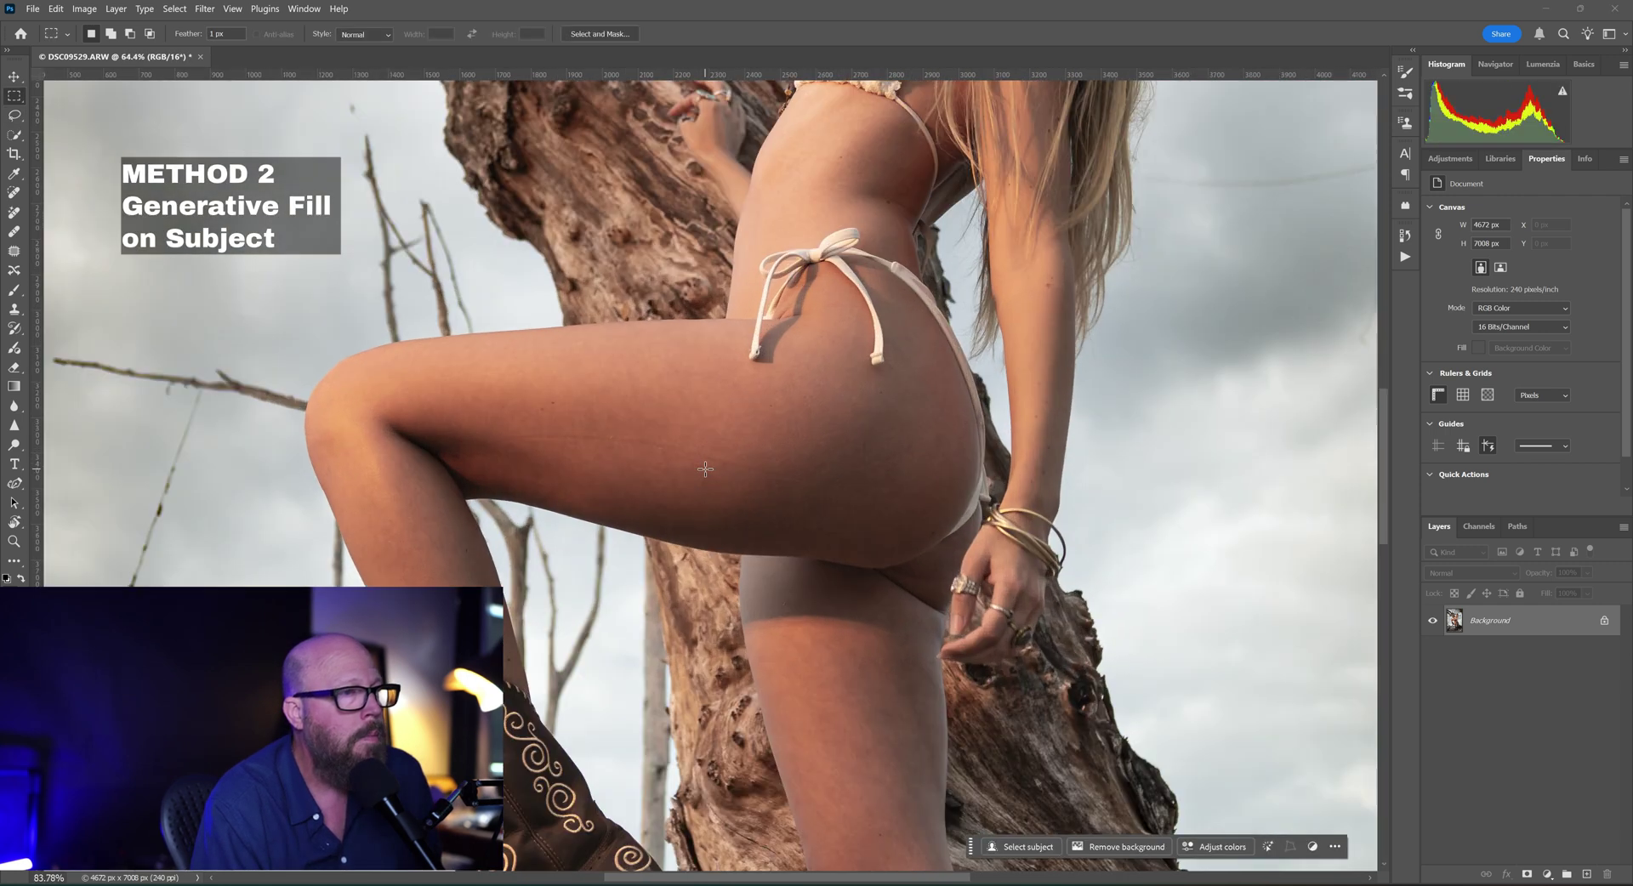
- Lasso a patch of thigh skin, copy it to Layer 1, and hide the Background
scroll(705, 469, "up", 1)
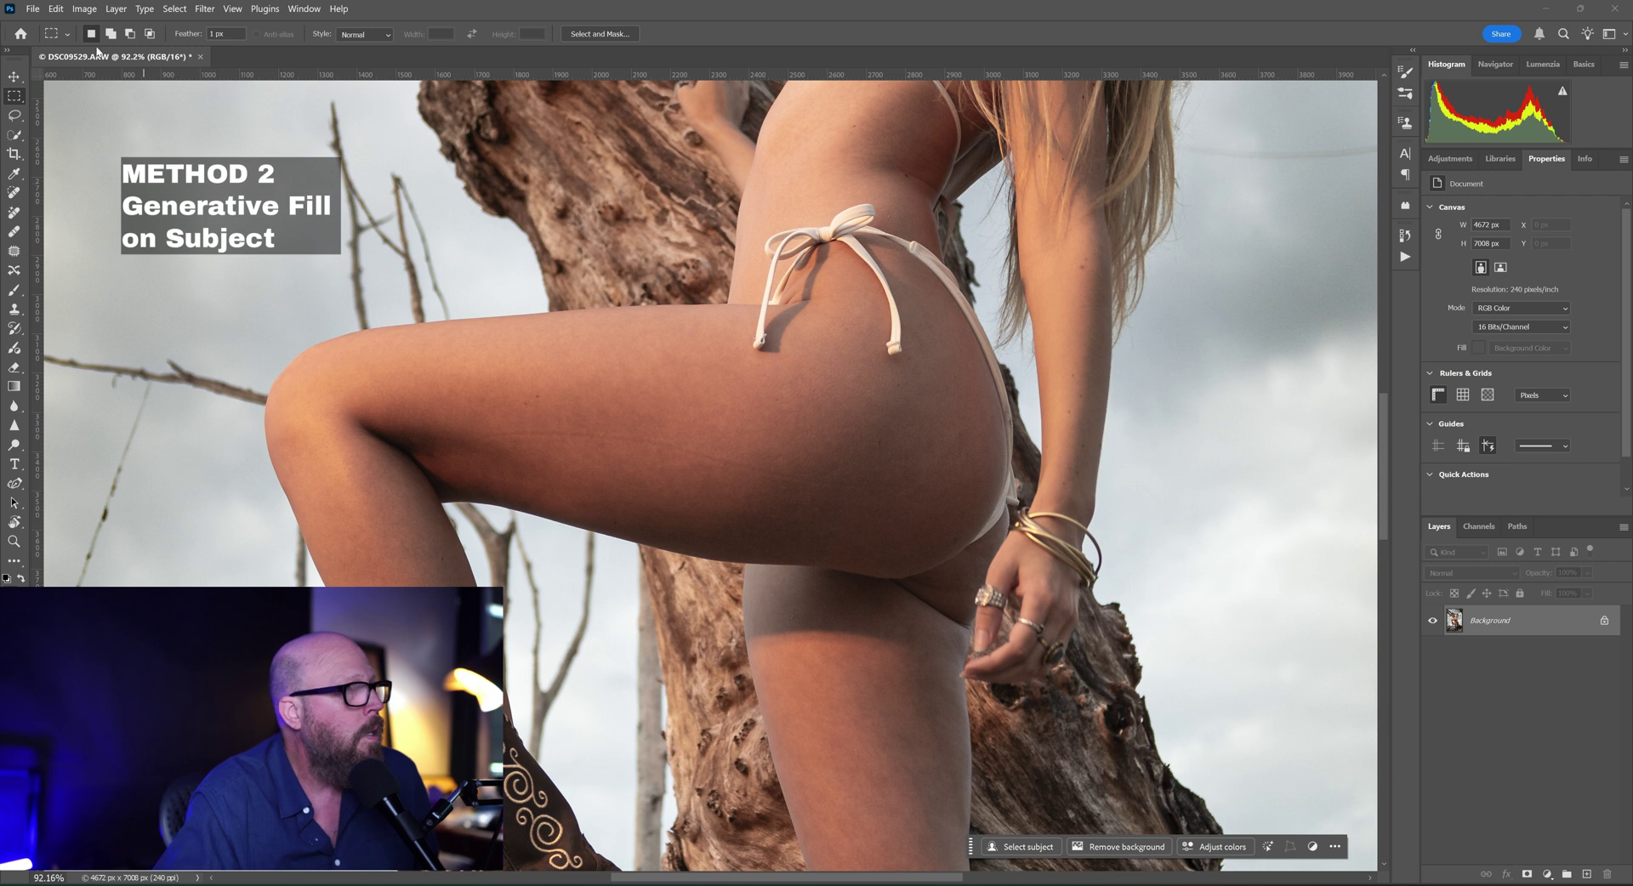
left_click(14, 118)
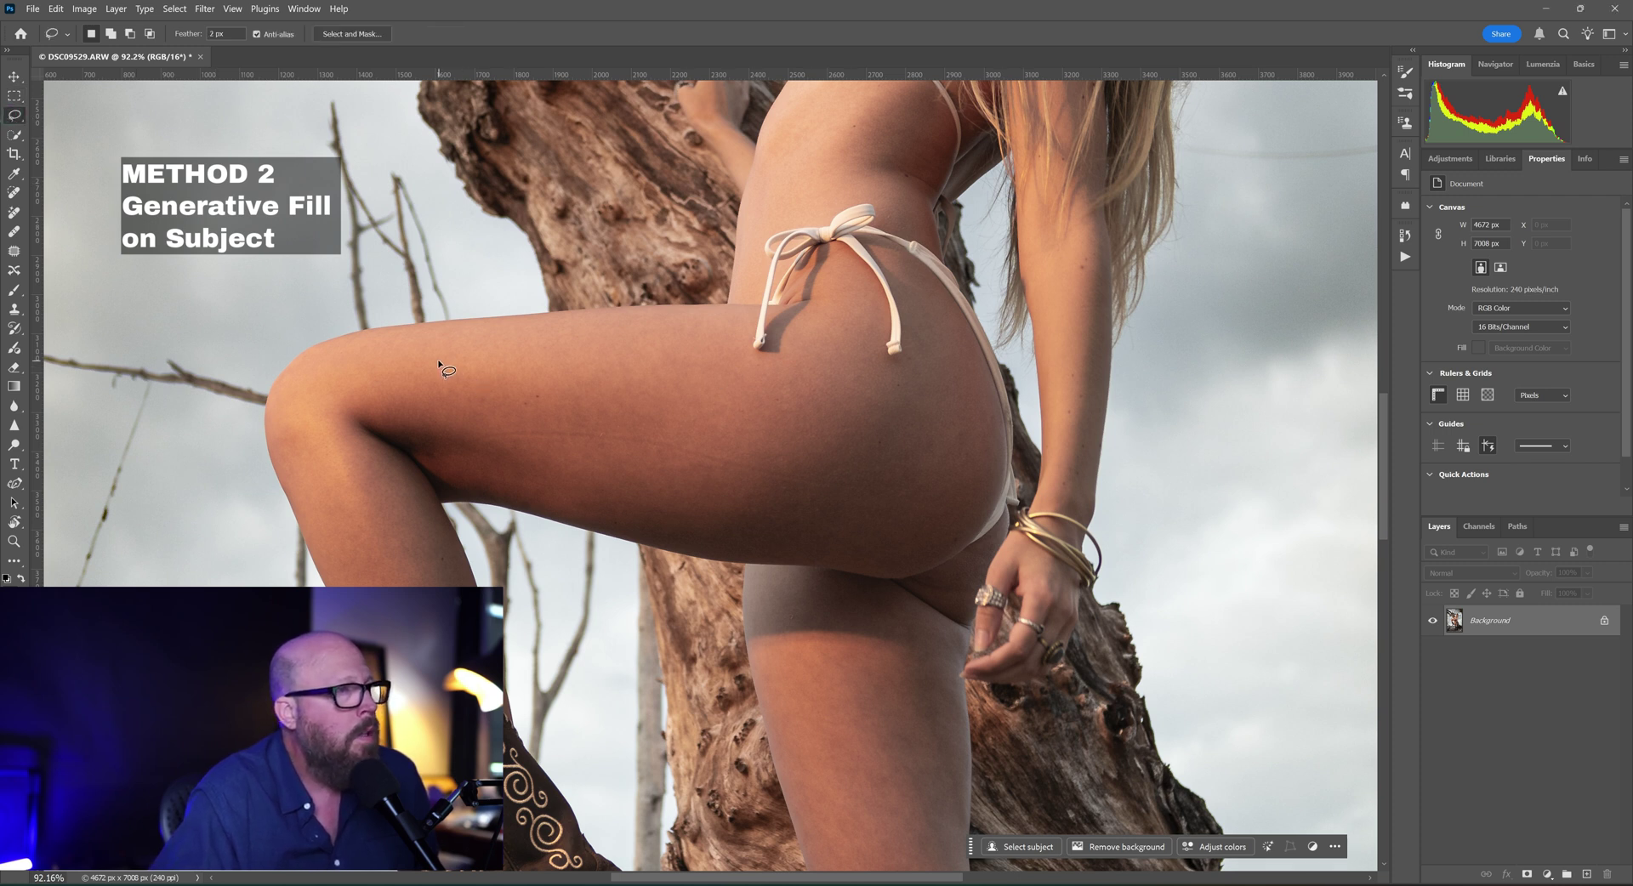
mouse_move(440, 354)
left_mouse_down()
mouse_move(465, 451)
mouse_move(640, 496)
mouse_move(866, 512)
mouse_move(885, 374)
mouse_move(435, 354)
left_mouse_up()
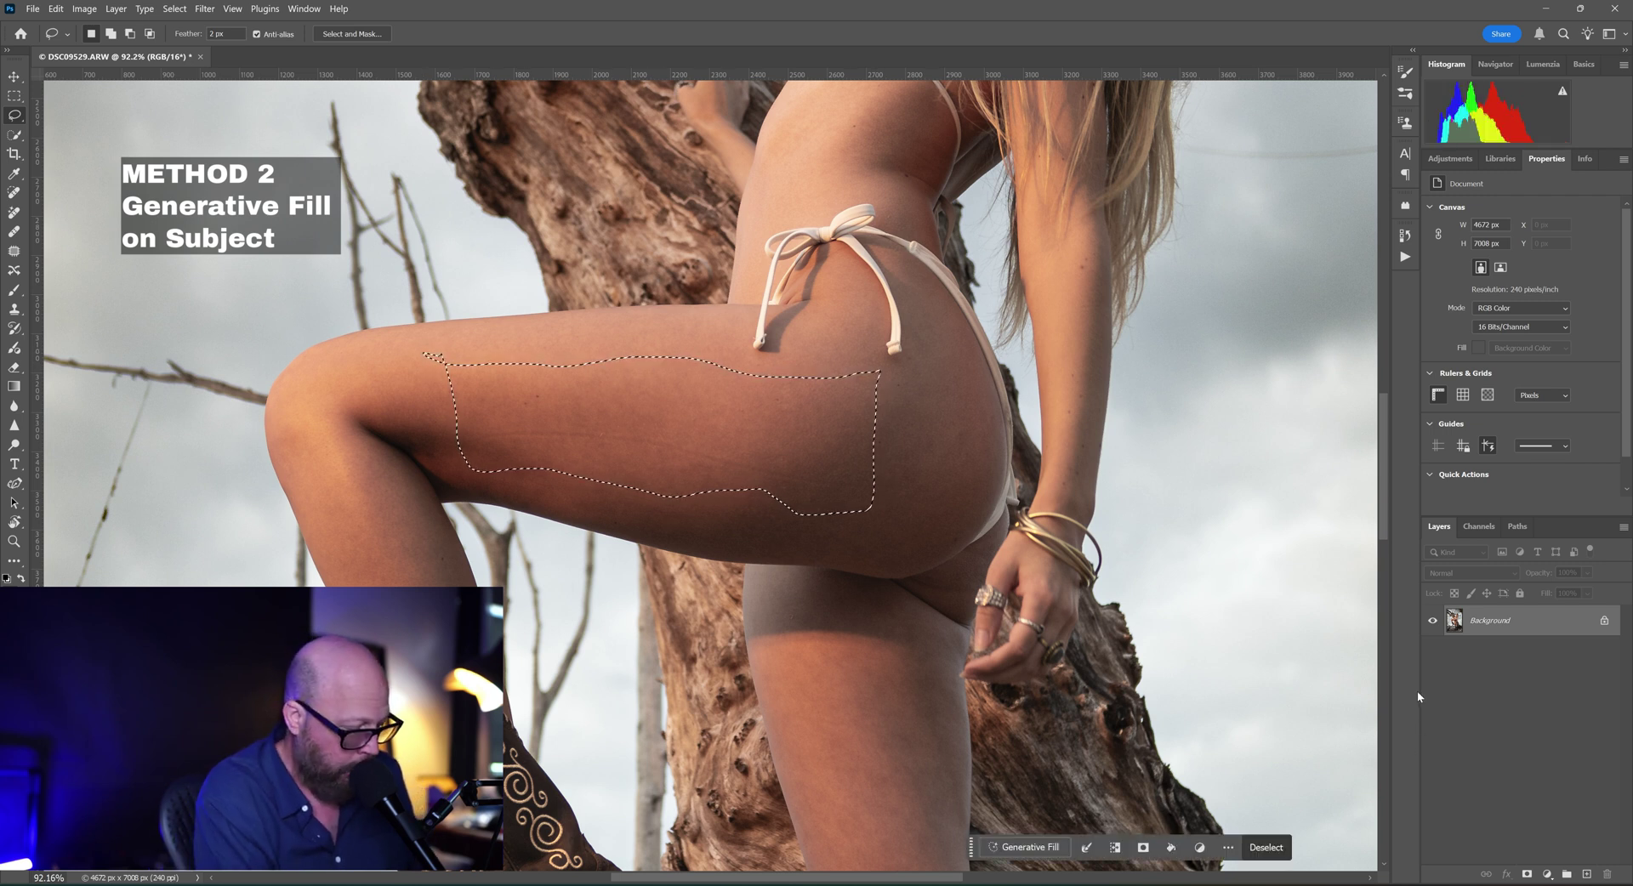
key("ctrl+j")
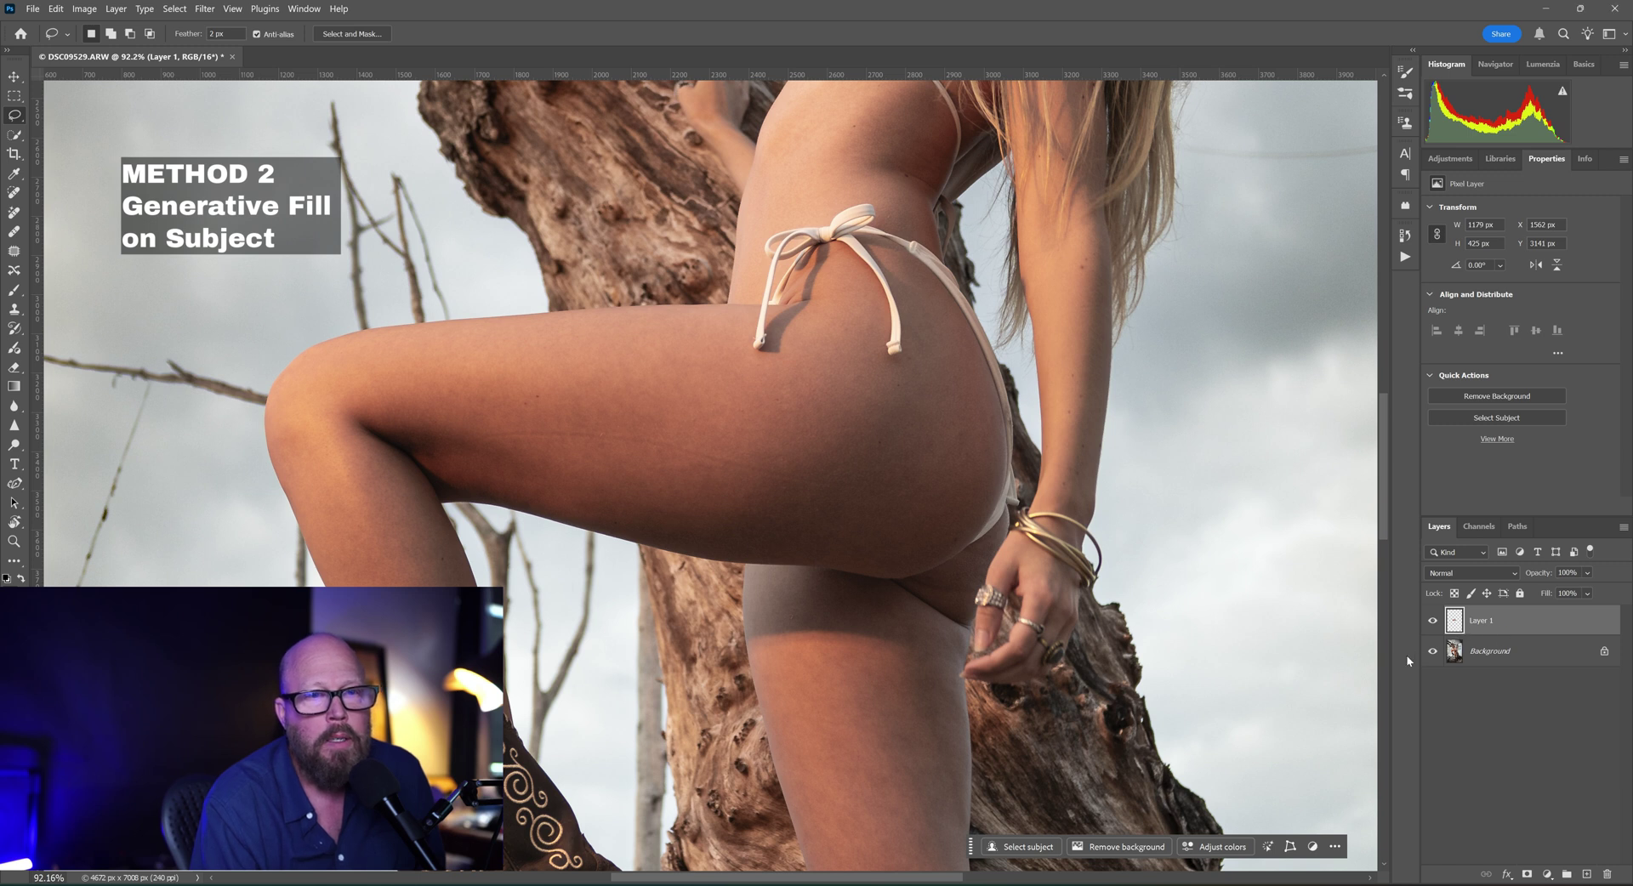
left_click(1433, 651)
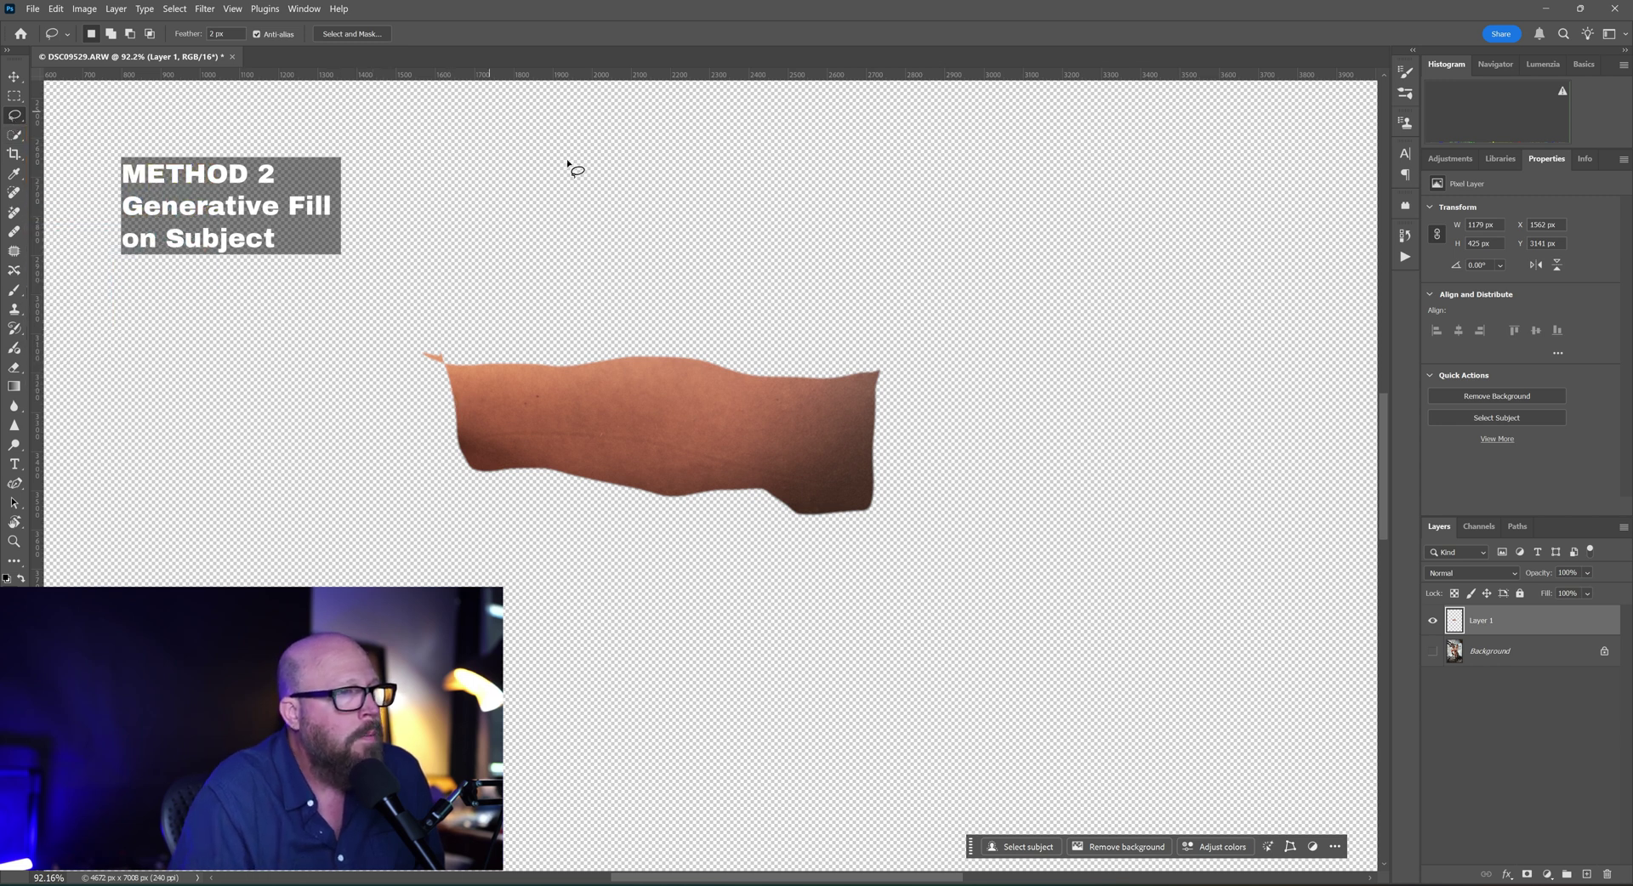
- Lasso around the faint line along the lower part of the Layer 1 skin patch
mouse_move(822, 494)
left_mouse_down()
mouse_move(846, 473)
mouse_move(805, 448)
mouse_move(701, 435)
left_mouse_up()
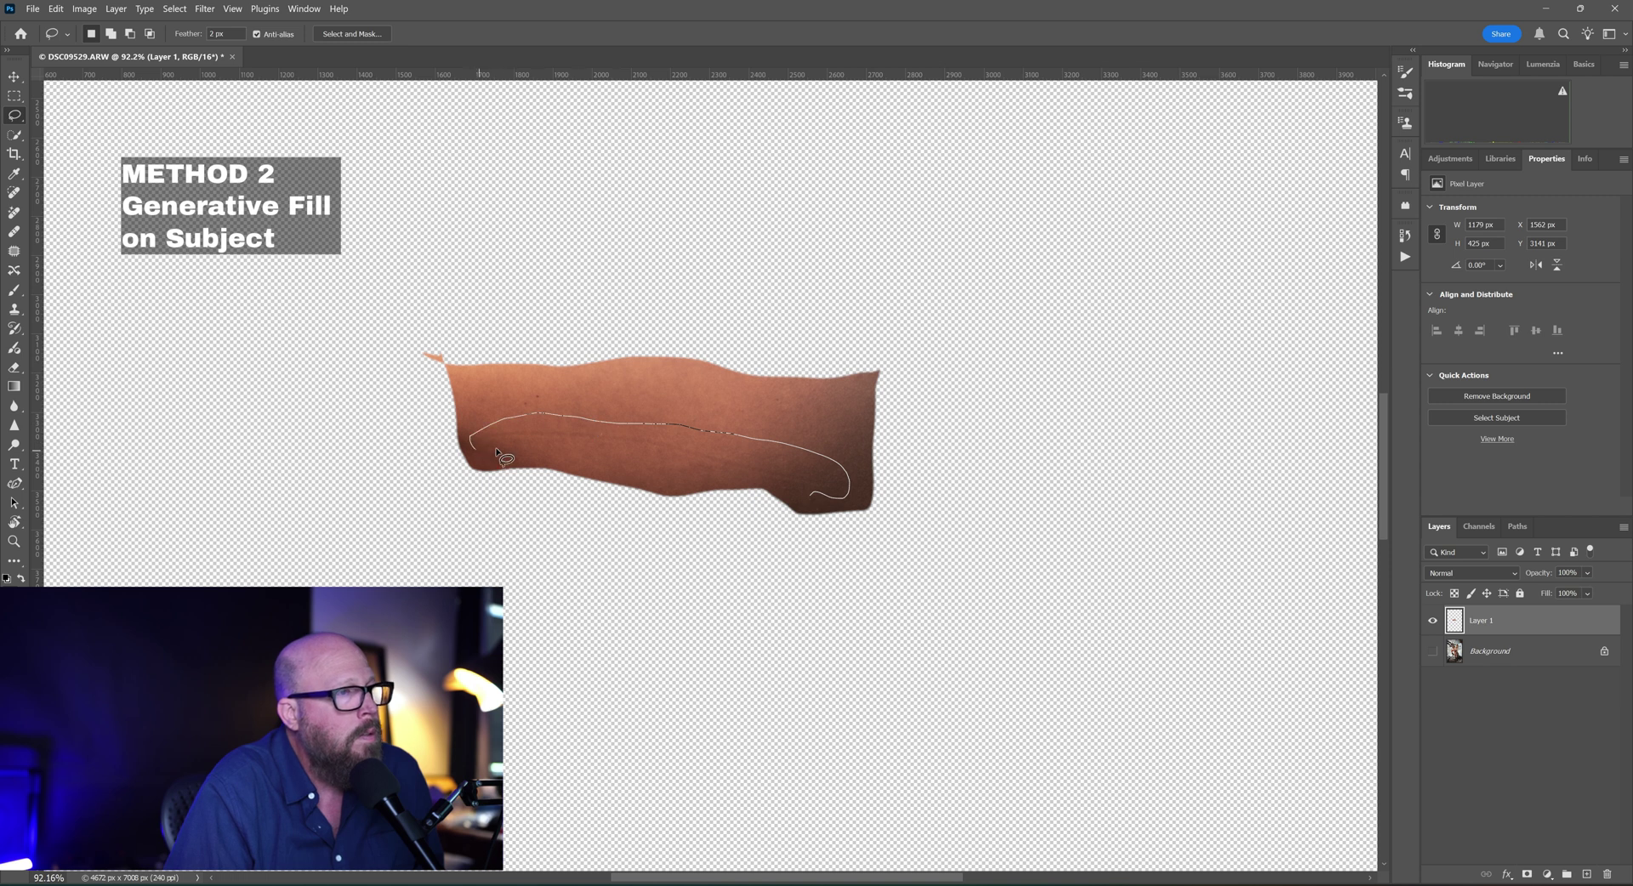
left_click_drag(617, 453, 713, 473)
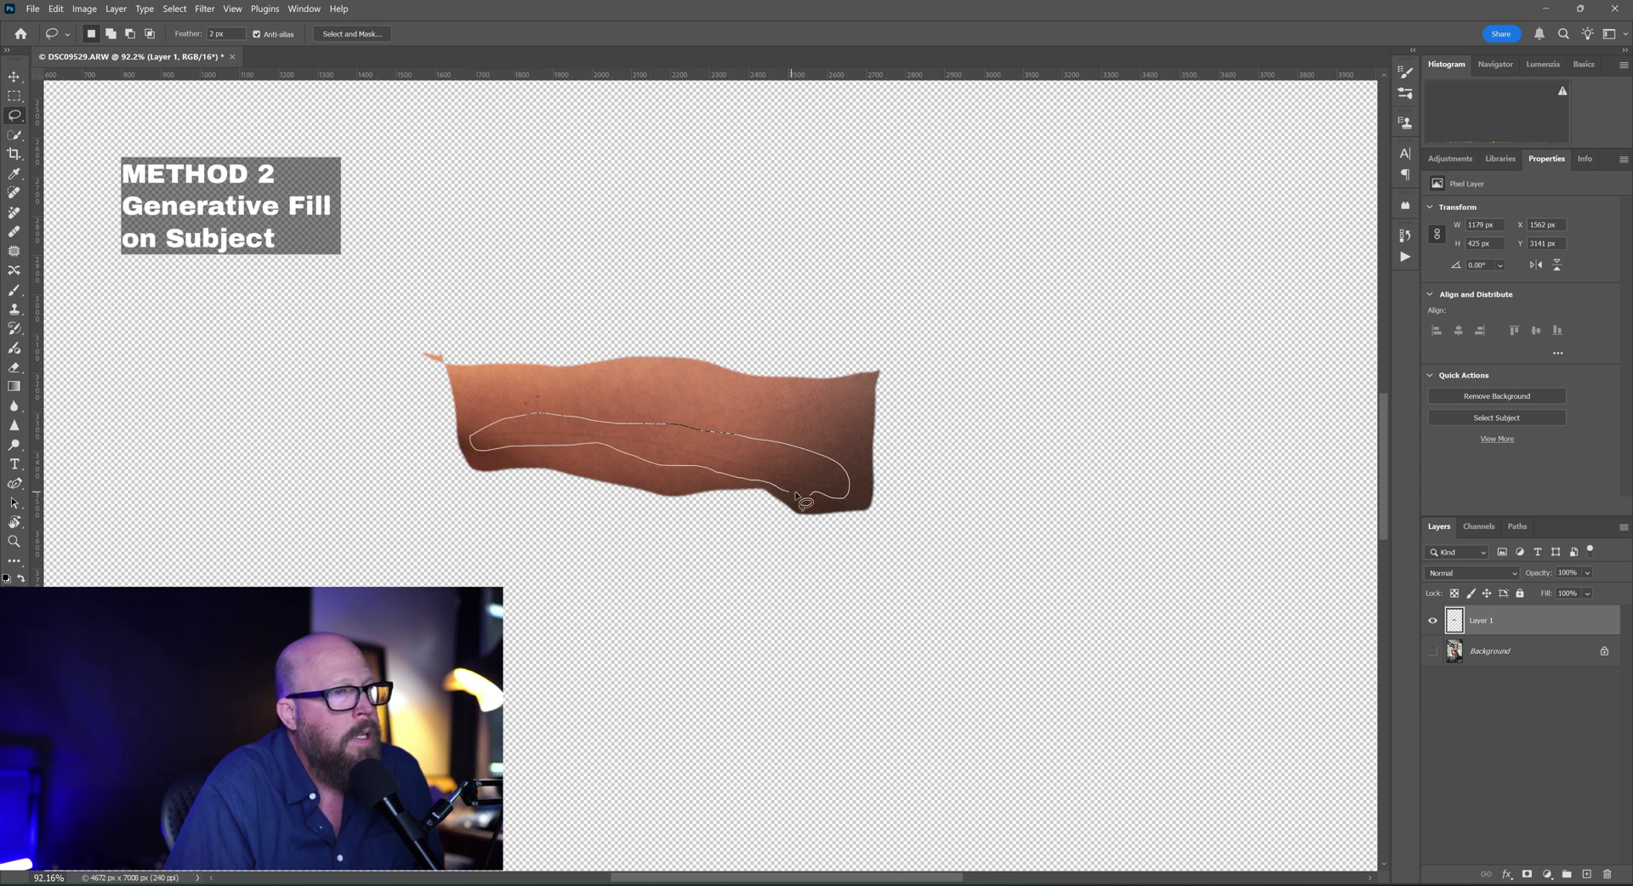
left_click_drag(815, 495, 815, 497)
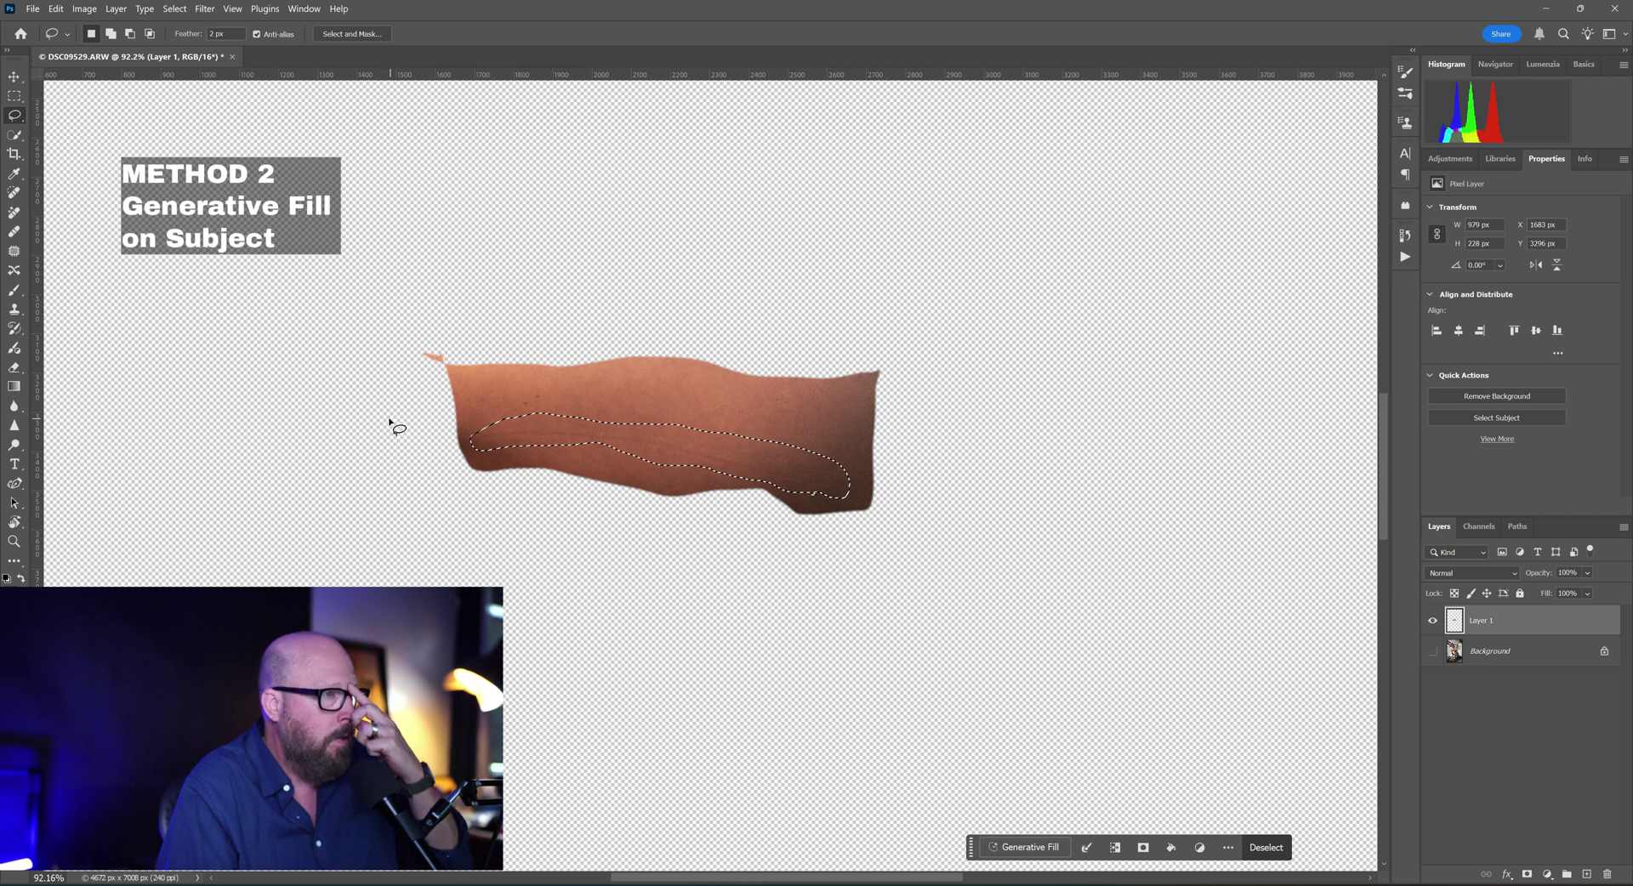
left_click(1020, 847)
- Run Generative Fill with no prompt to replace the line with clean skin
left_click(1294, 847)
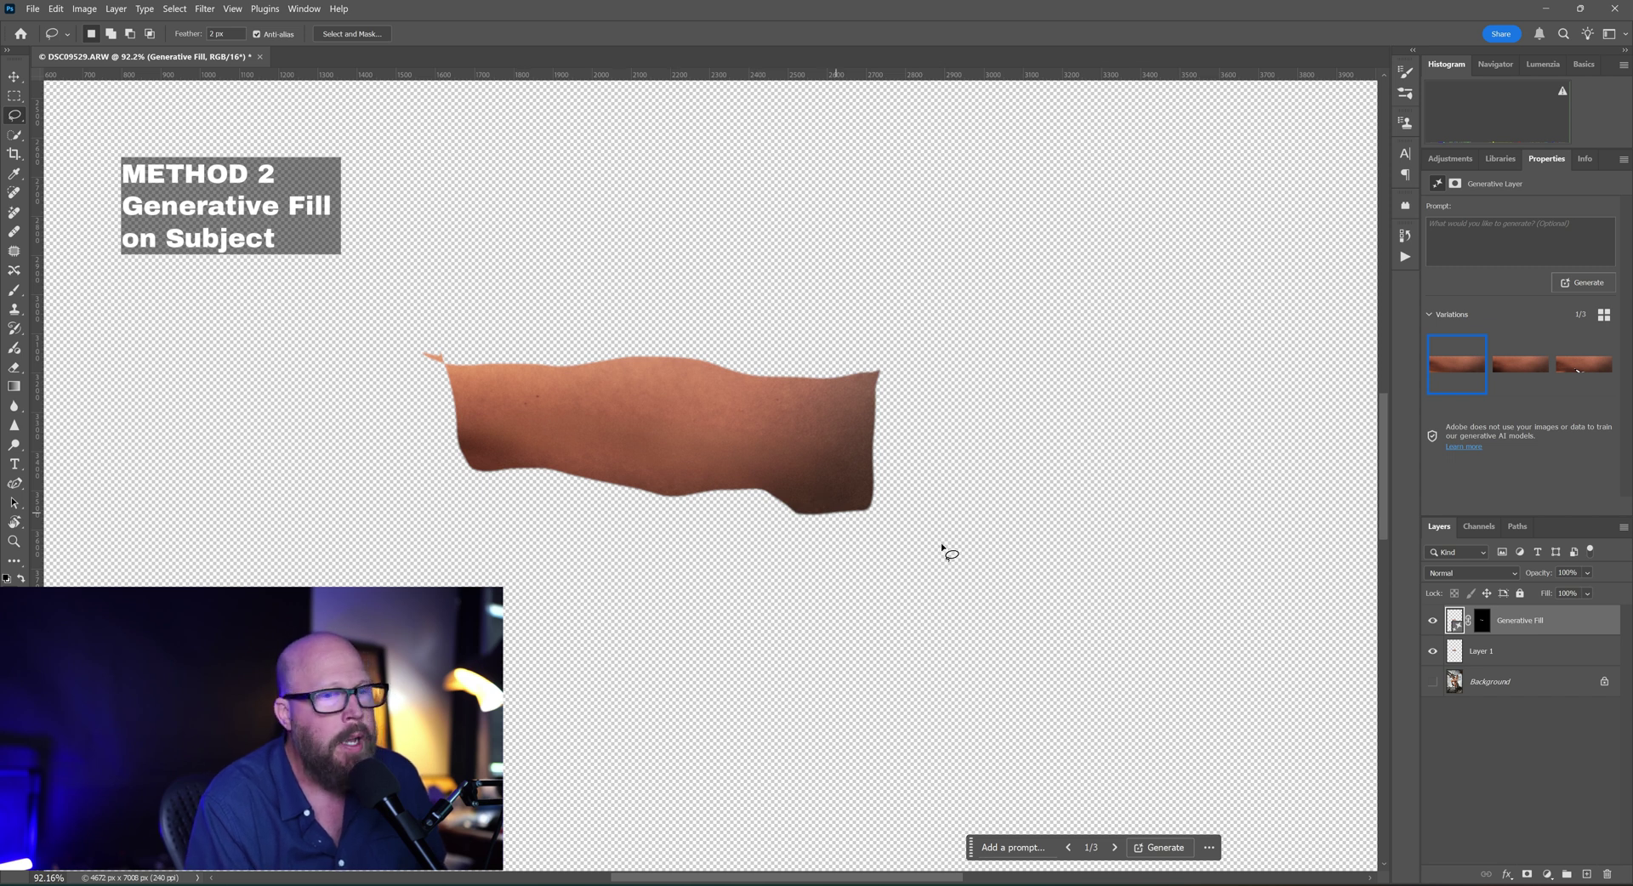
- Show the Background layer again and fit the whole portrait on screen
left_click(1433, 682)
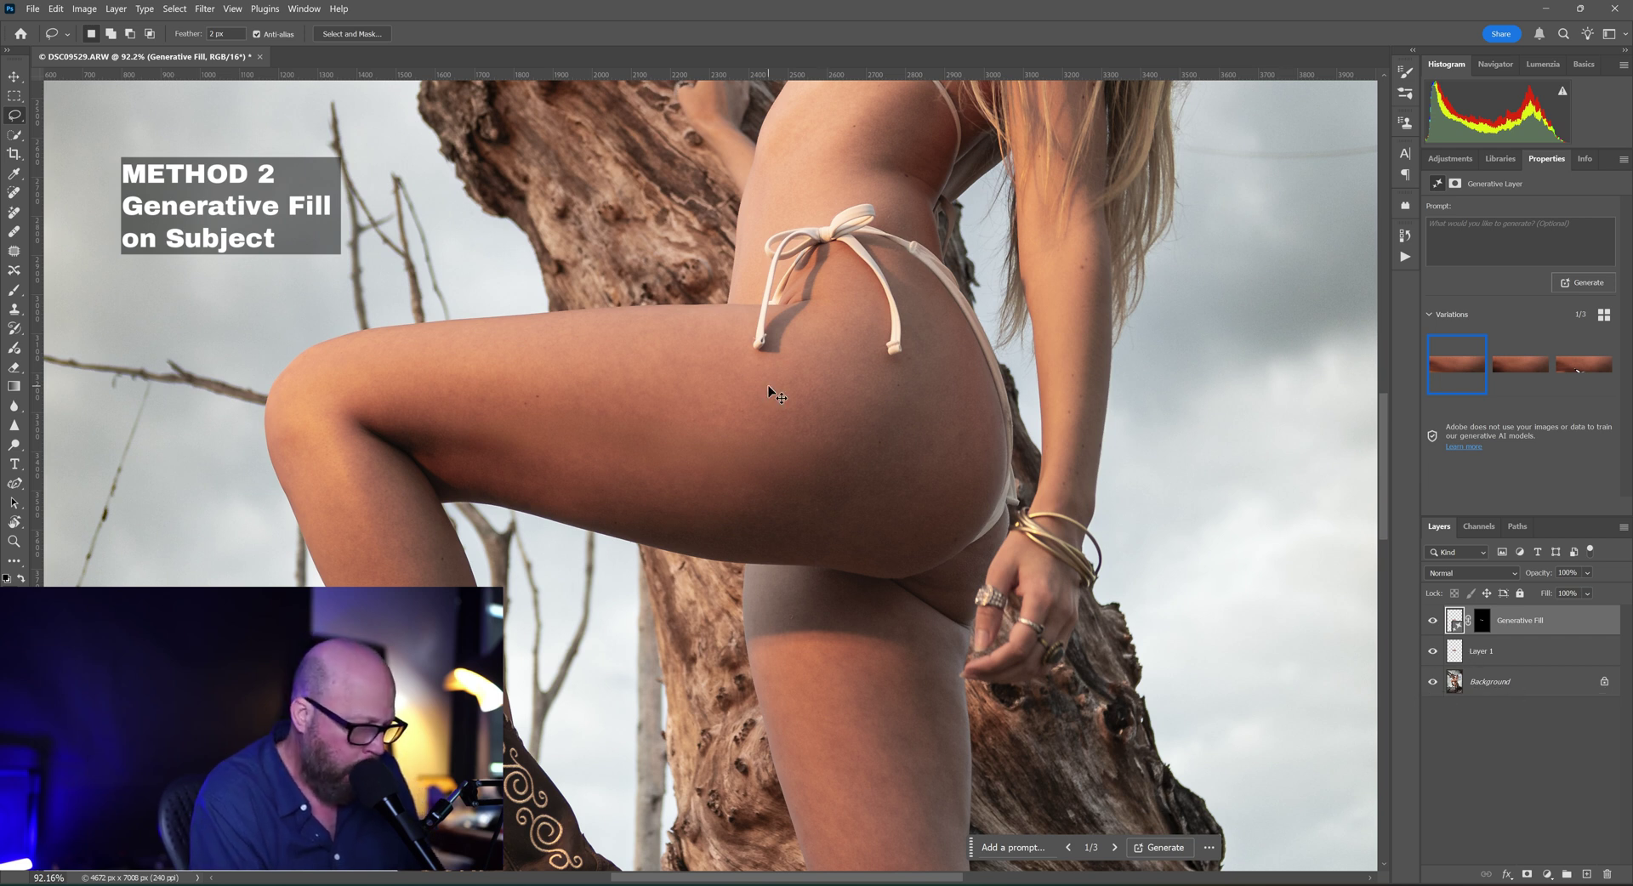
key("ctrl+0")
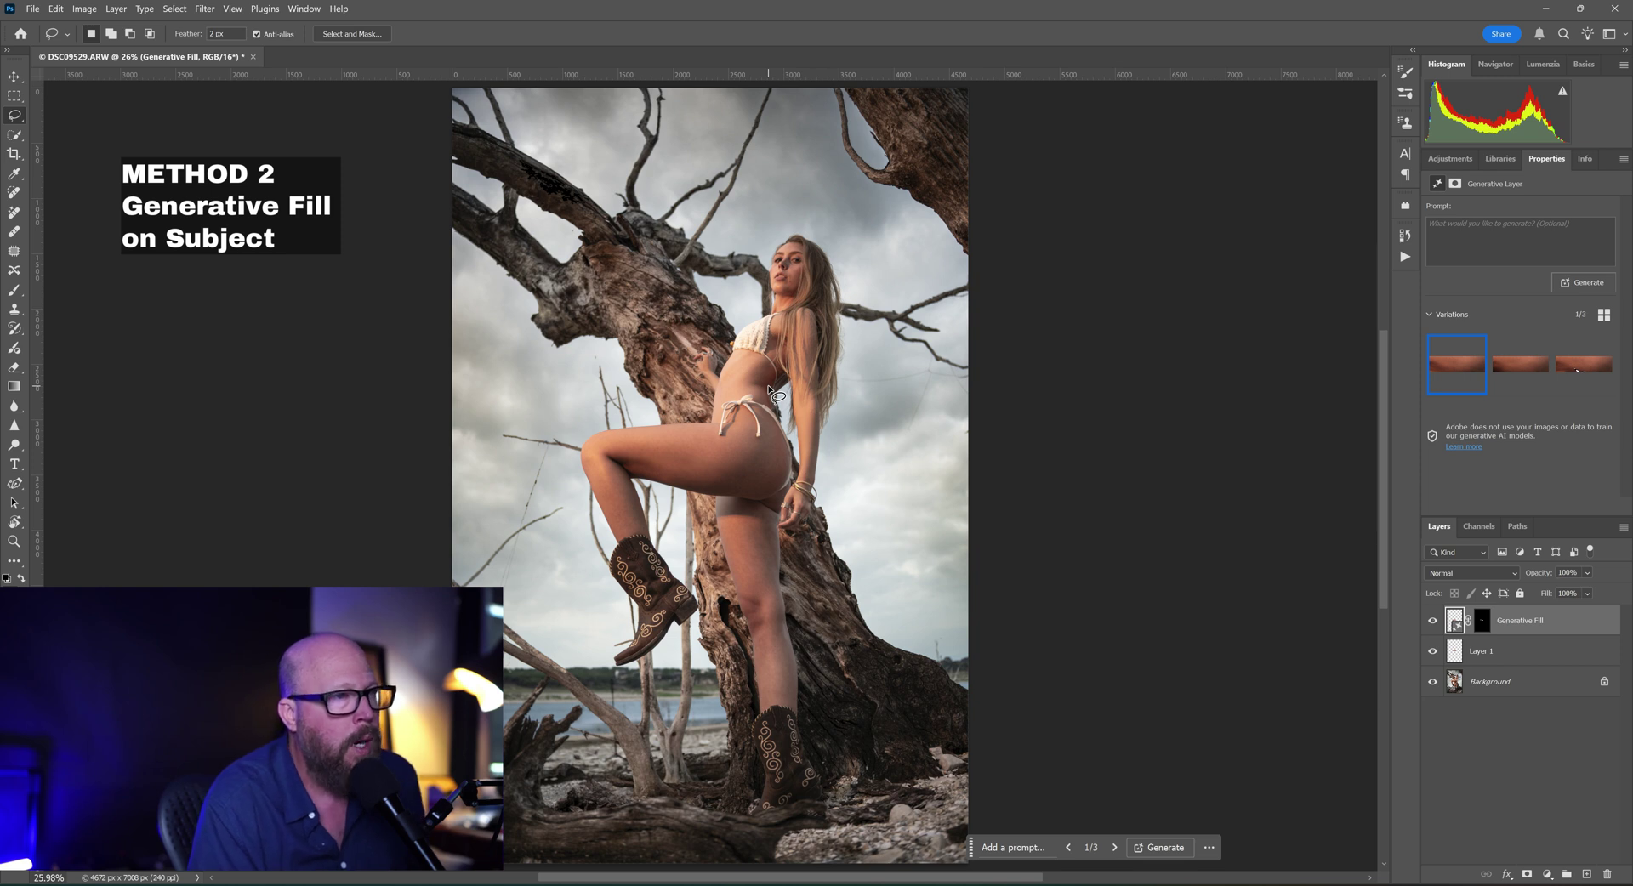